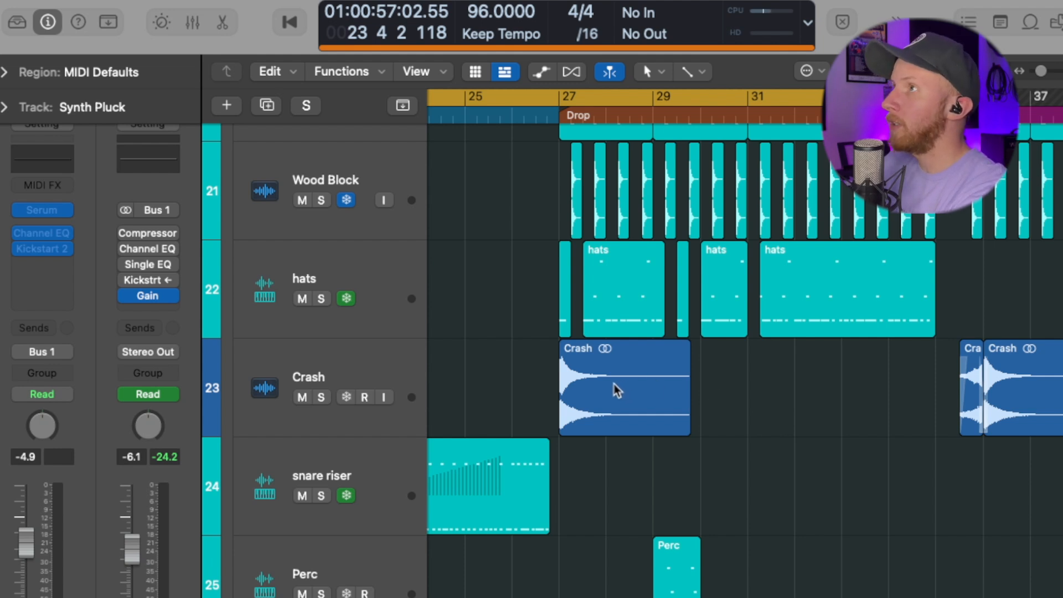
Step: Copy the Crash region with its automation to bar 31, duplicate the Crash track, and show the Mixer
left_click_drag(618, 390, 797, 398)
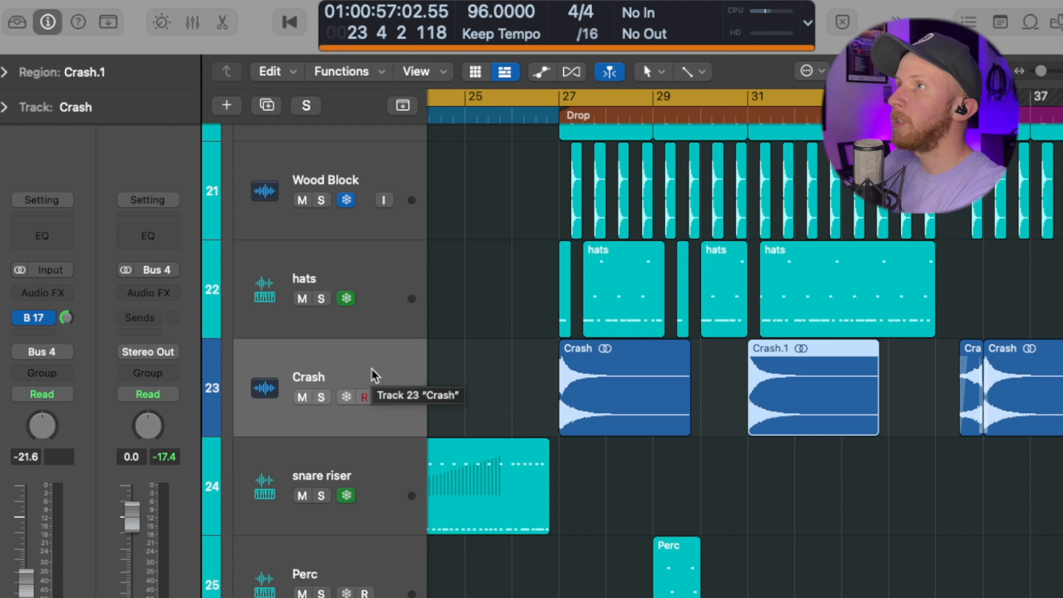
left_click_drag(372, 370, 368, 441)
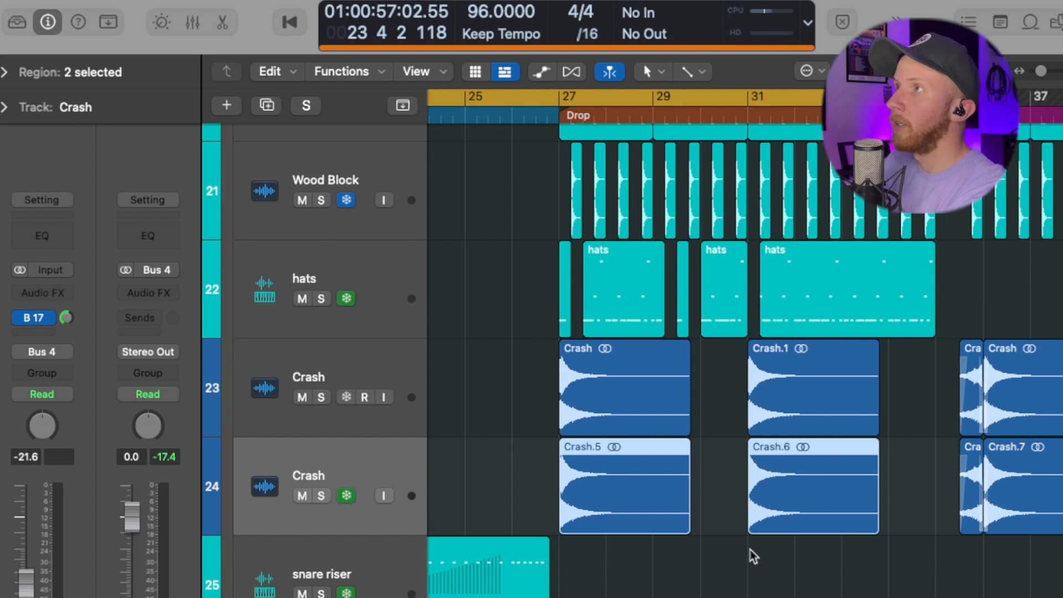
key("x")
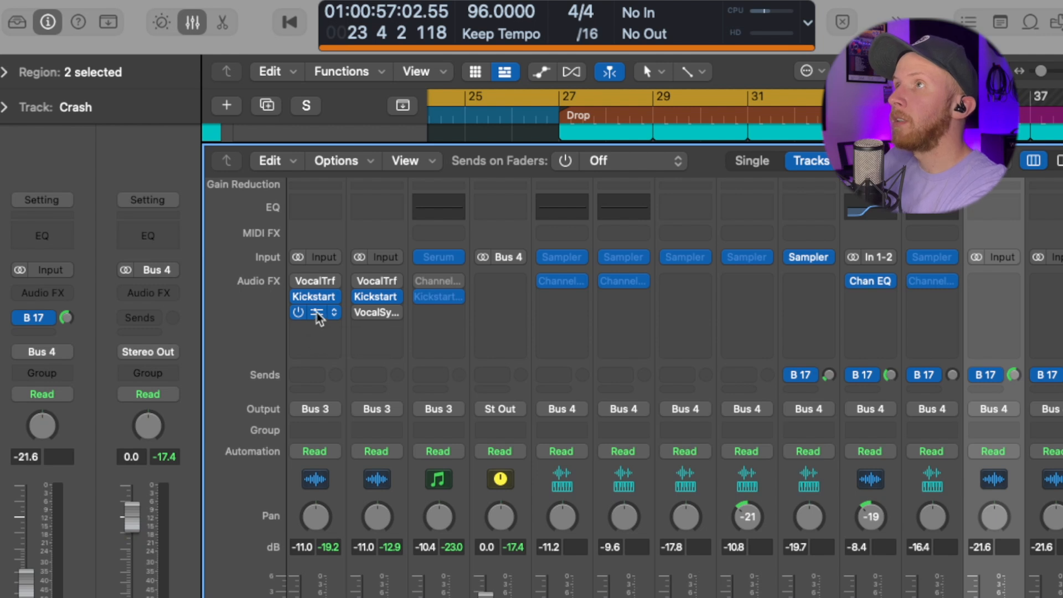
Step: Copy VocalSynth to channel 2, reset its fader to 0 dB, pan it left, and set send B 17 to 0 dB
left_click_drag(316, 313, 481, 357)
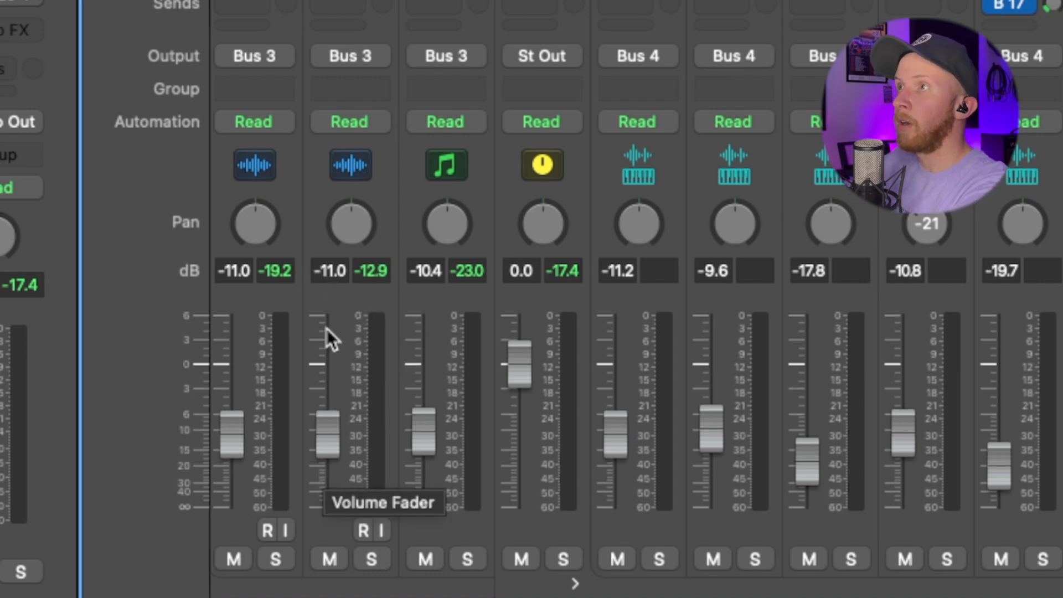
left_click(334, 269, "alt")
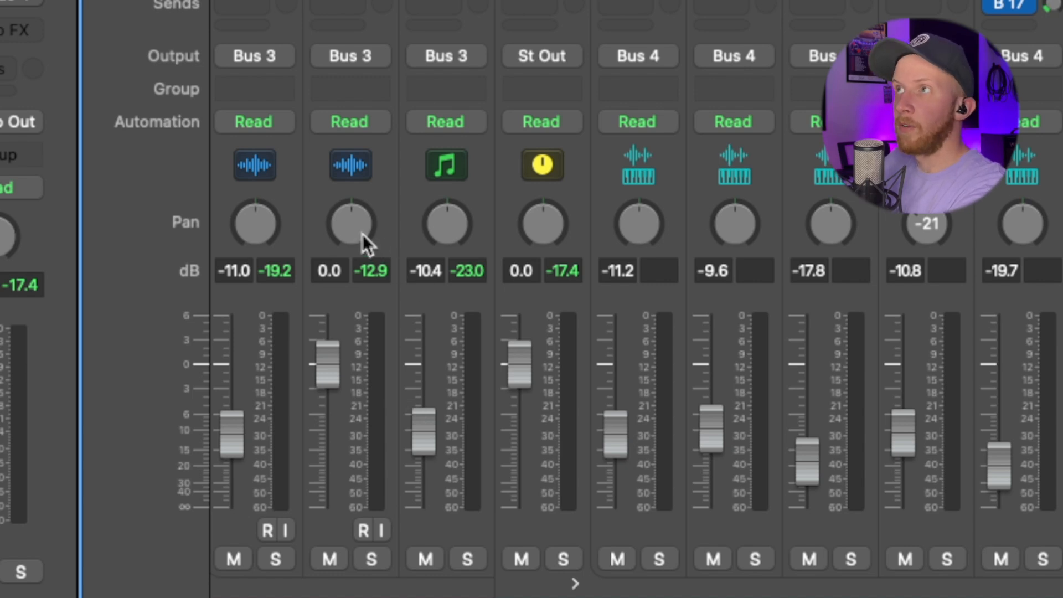
left_click_drag(350, 249, 339, 298)
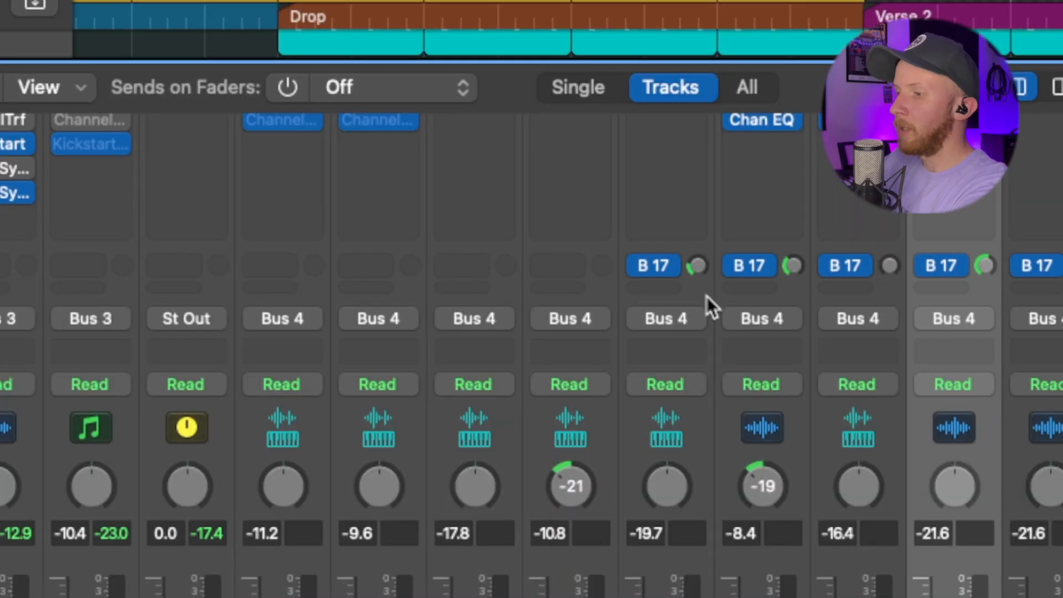
left_click(696, 267, "alt")
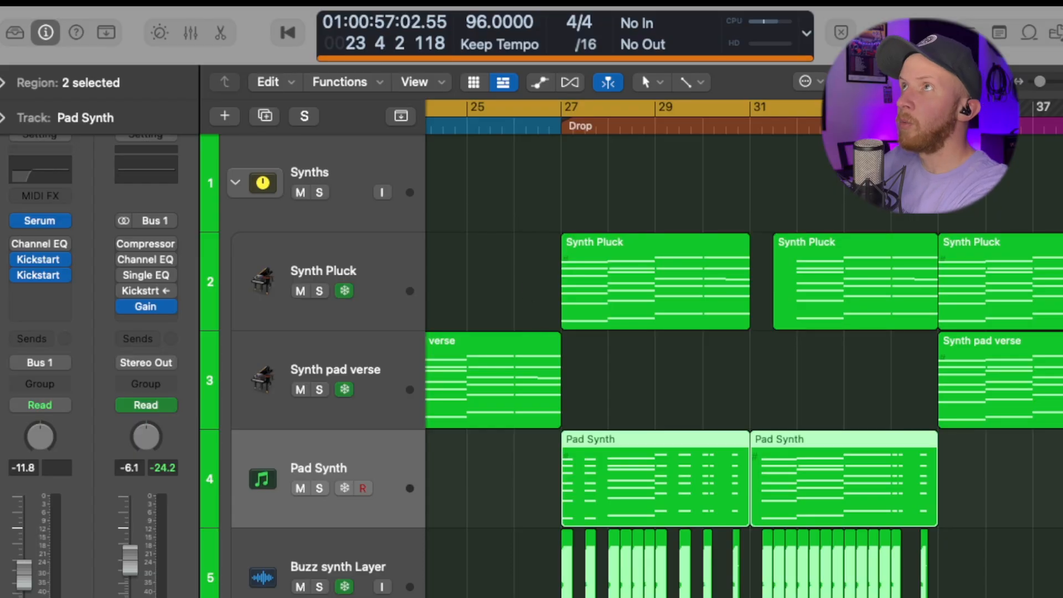
Step: Open the Mix menu to reach the automation and group options
left_click(372, 2)
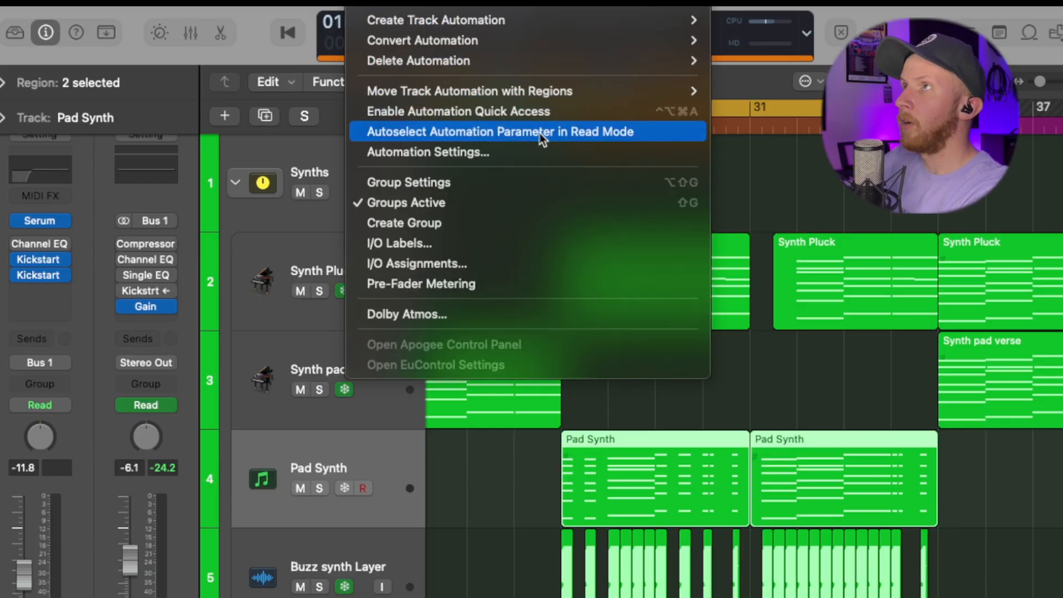
Step: Enable Autoselect Automation Parameter in Read Mode, show track automation, and open Pad Synth's Serum
left_click(639, 135)
key("a")
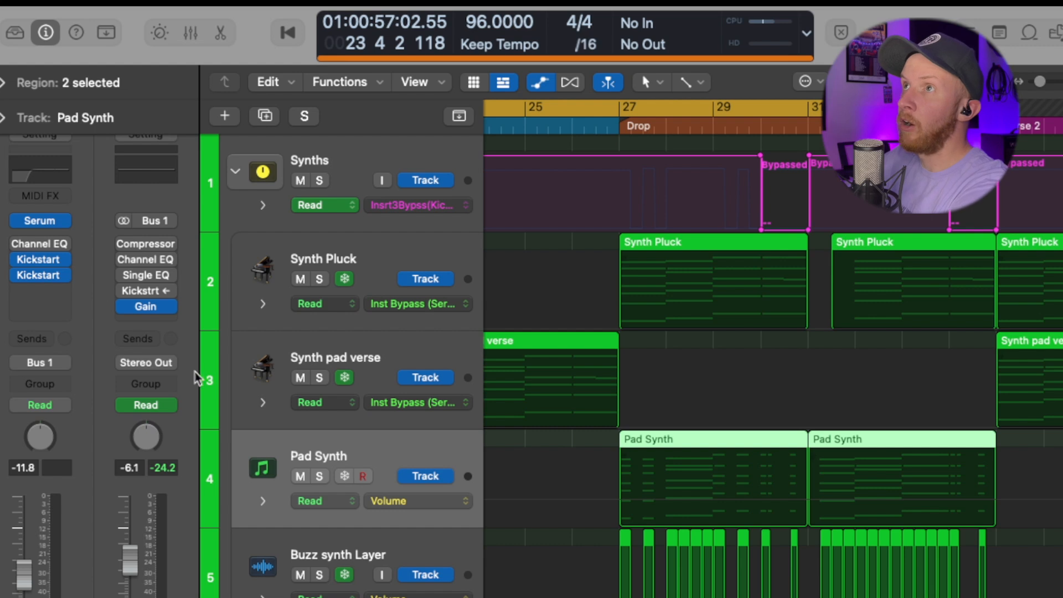
left_click(43, 222)
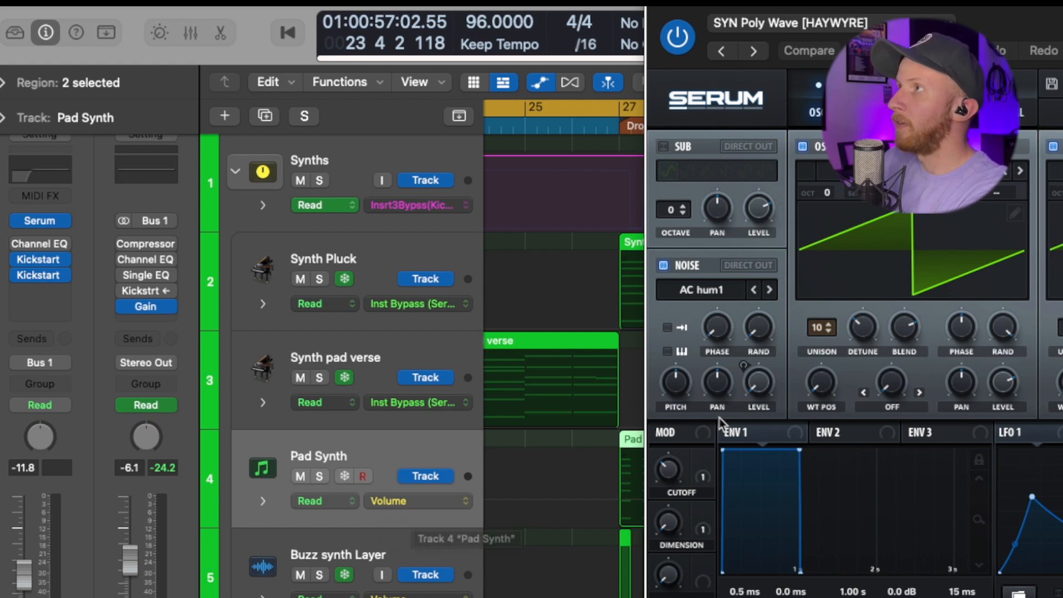
Step: Make Serum's Noise Pitch the Pad Synth's automation parameter, browsing the parameter list without choosing another
left_click(676, 390)
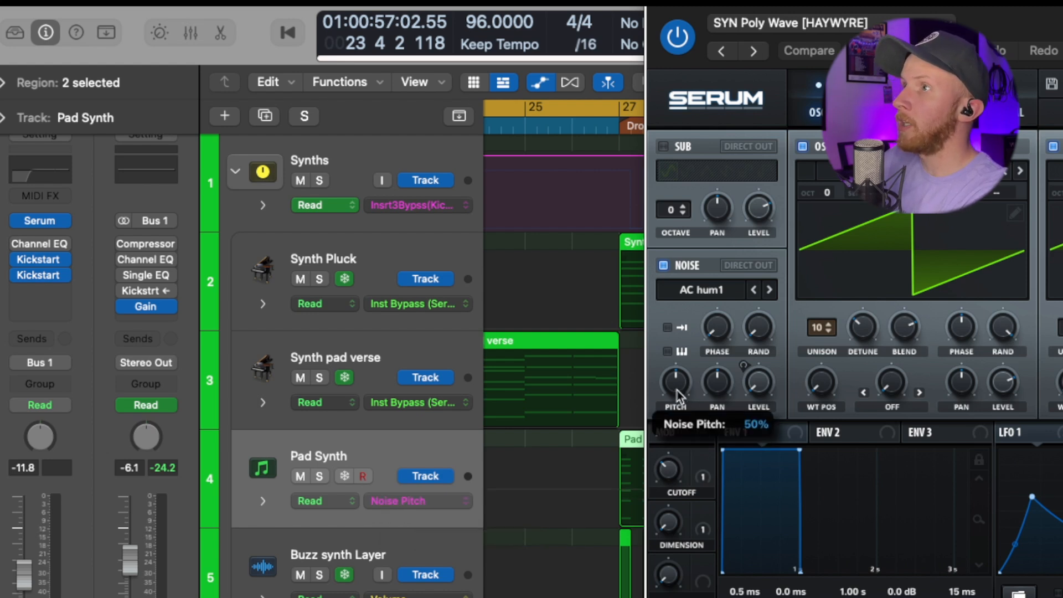
left_click(467, 505)
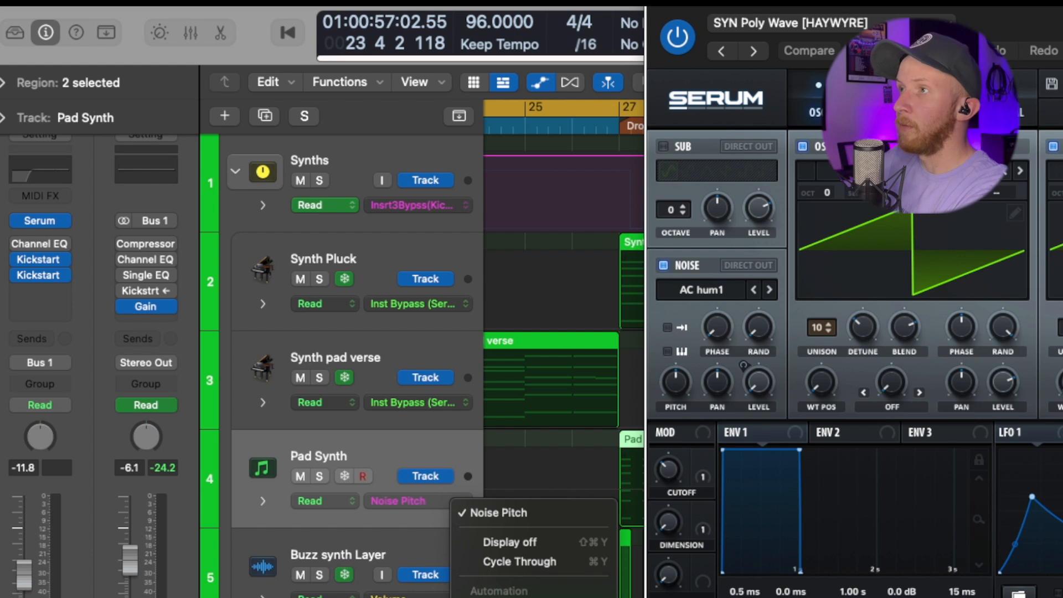
mouse_move(526, 597)
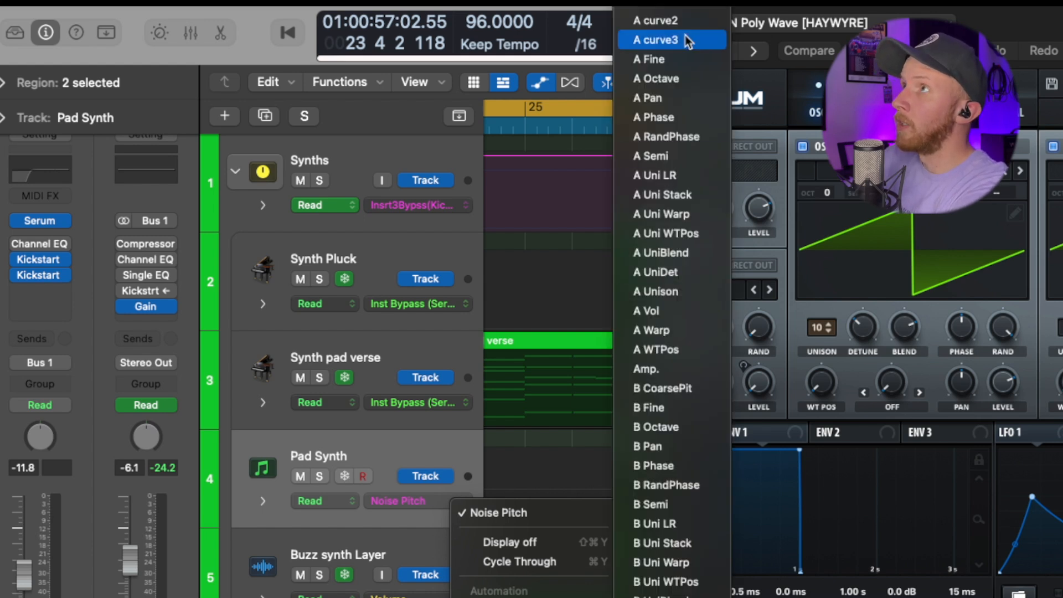
scroll(679, 61, "down", 3)
scroll(676, 71, "down", 10)
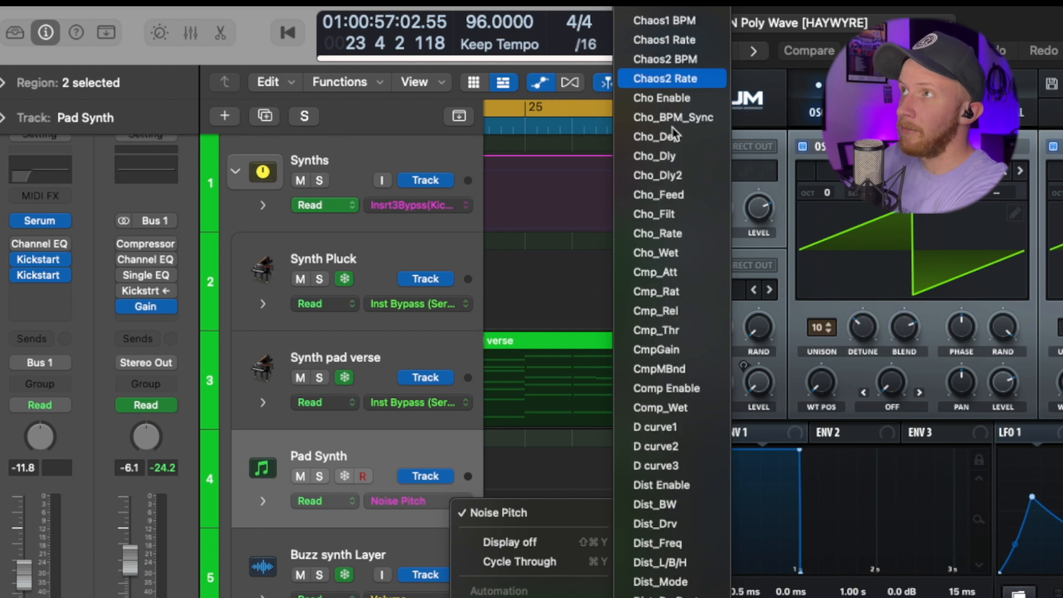
left_click(543, 470)
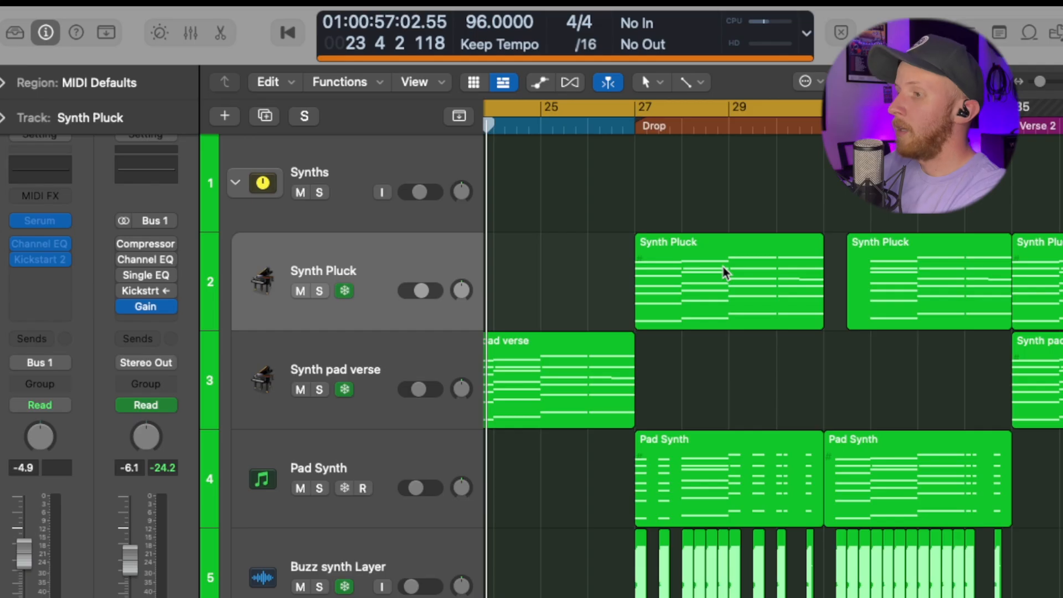
Step: Bounce the first Synth Pluck region in place to a new track named 'new', muting the source
right_click(725, 274)
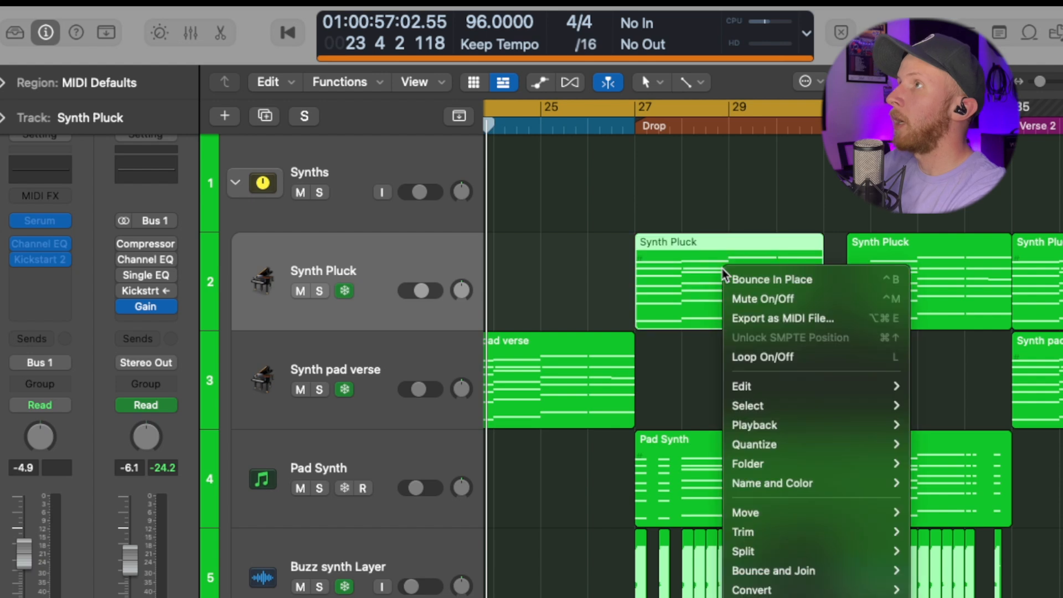
left_click(823, 280)
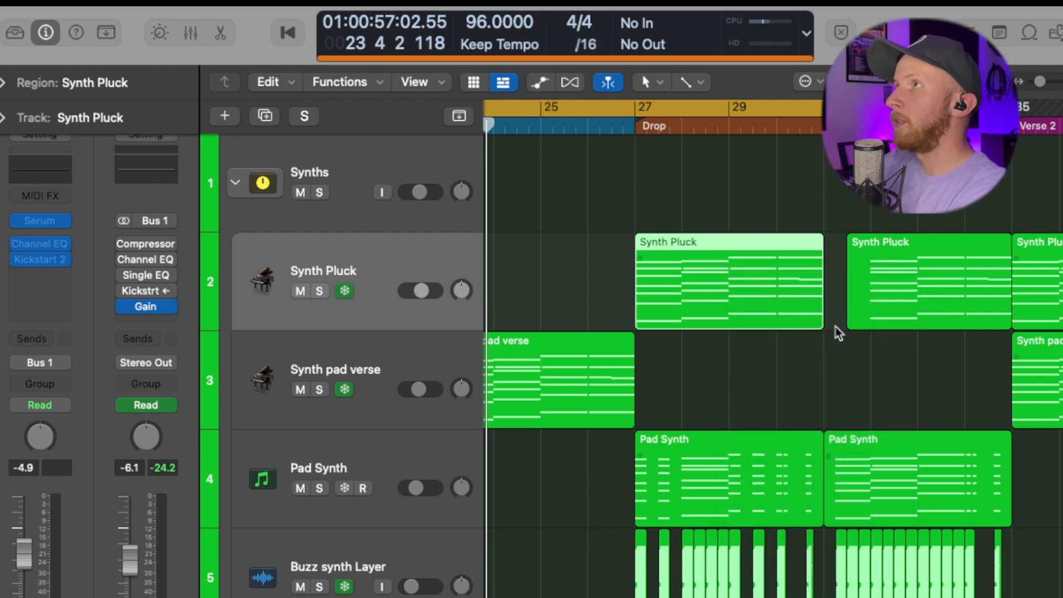
type("new")
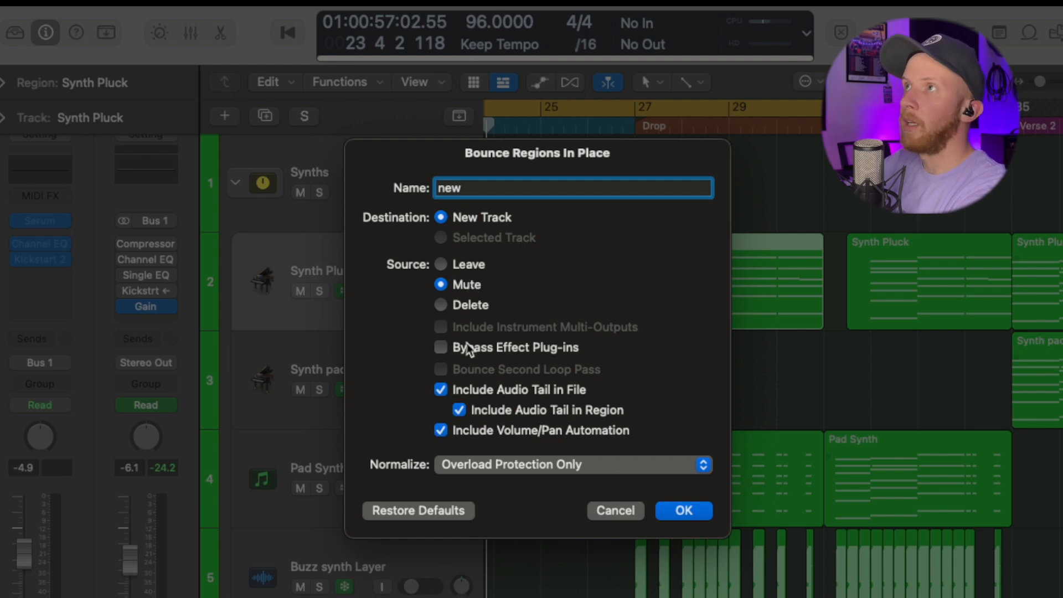
key("Return")
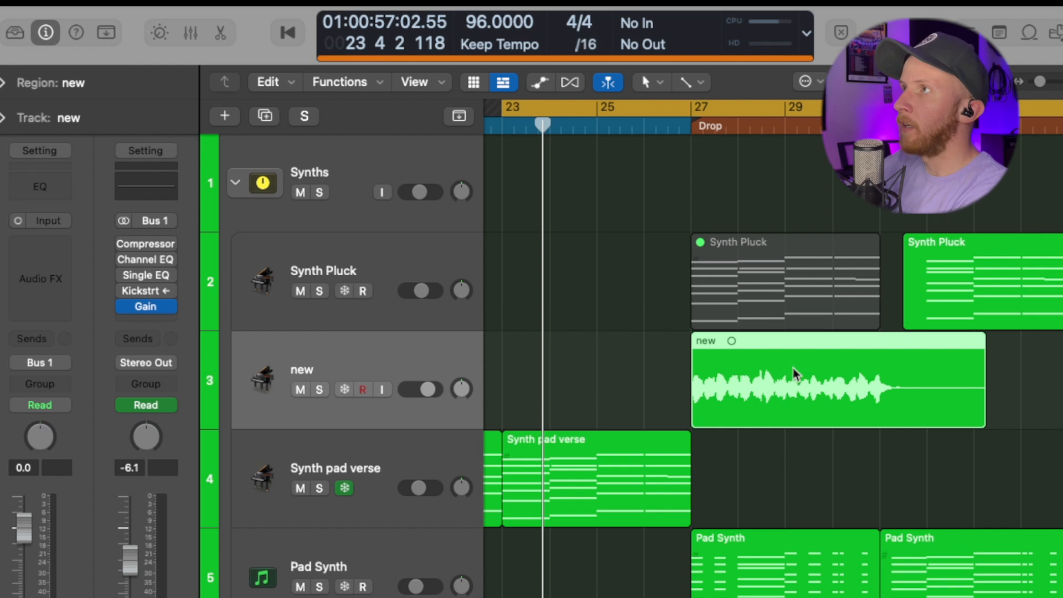
scroll(521, 395, "right", 2)
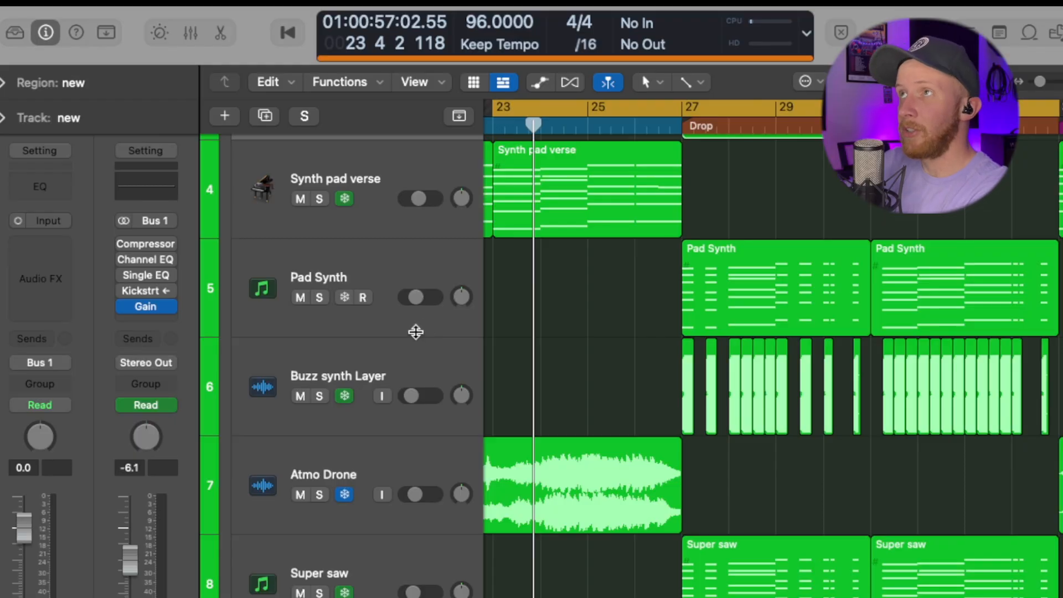
scroll(416, 332, "down", 5)
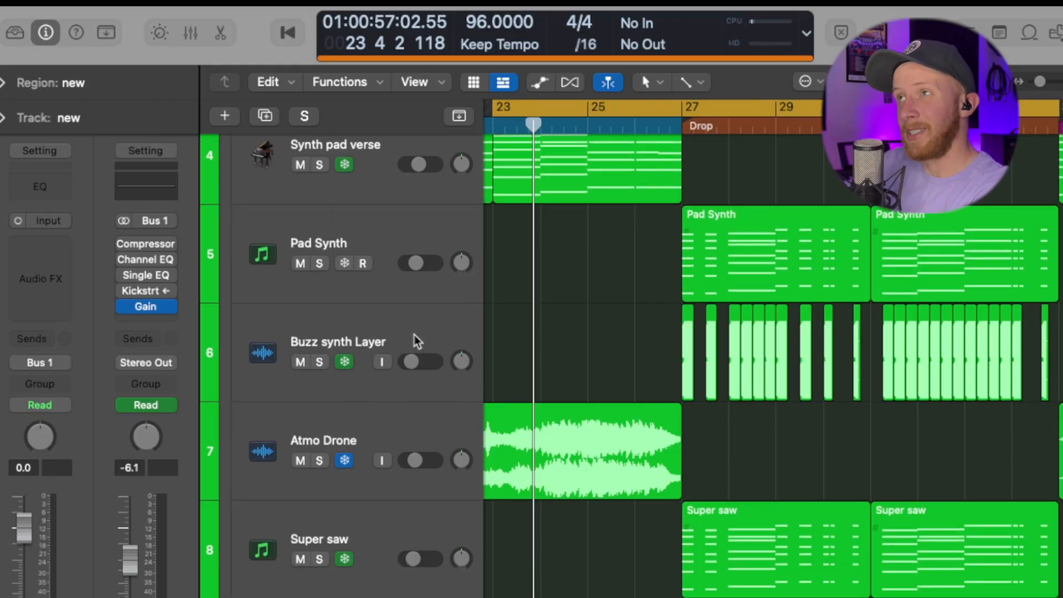
scroll(416, 340, "down", 6)
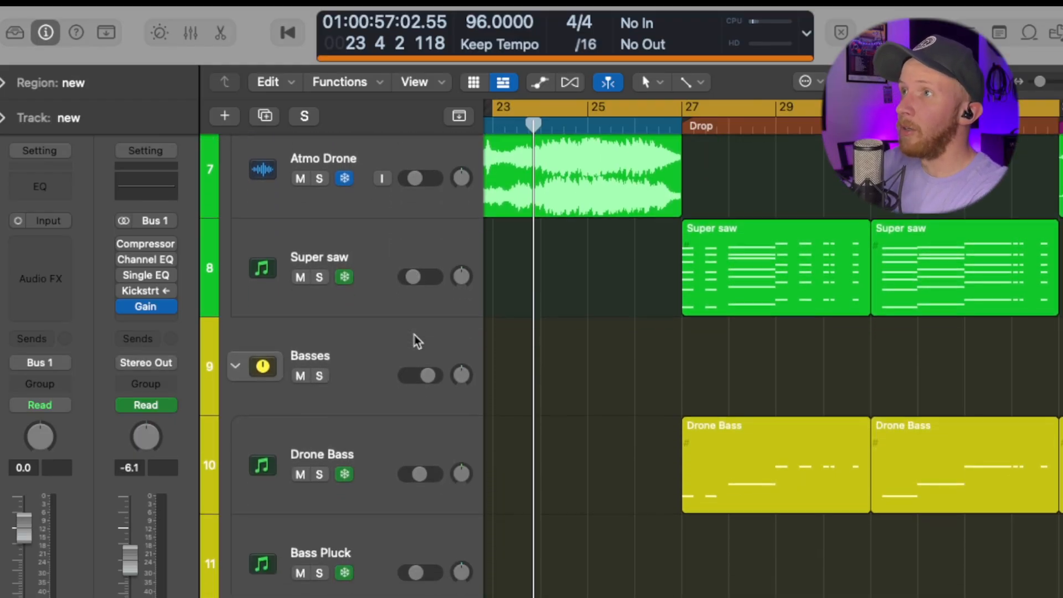
scroll(411, 336, "down", 2)
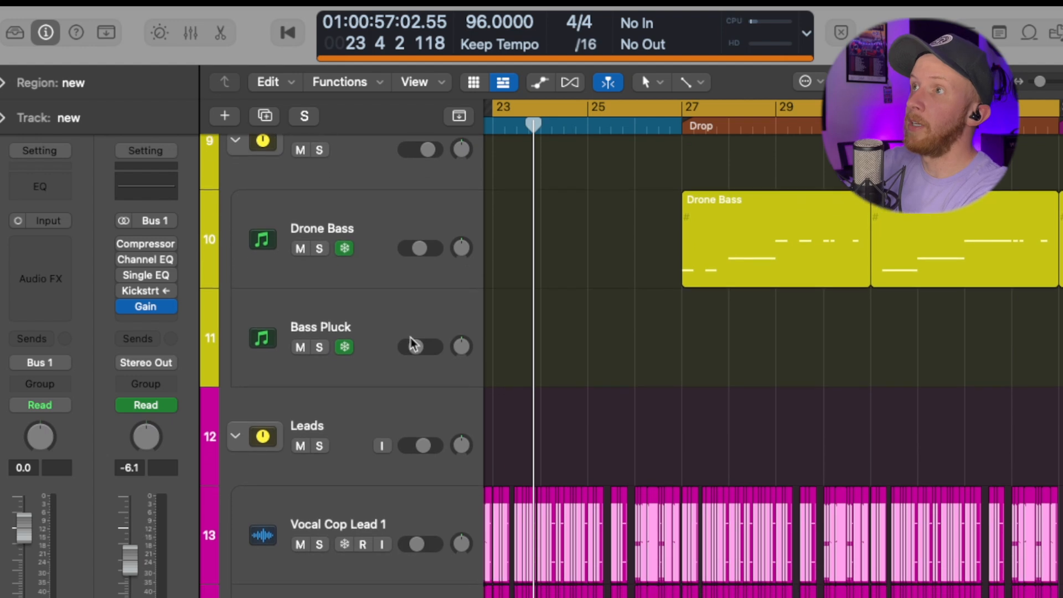
scroll(408, 339, "up", 5)
scroll(409, 345, "up", 1)
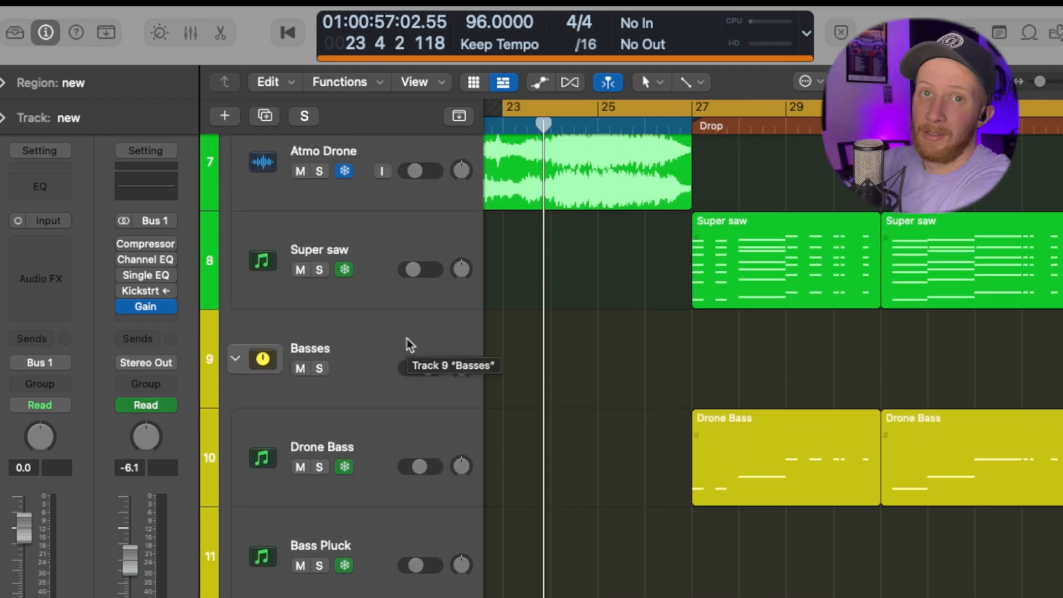
scroll(407, 344, "down", 3)
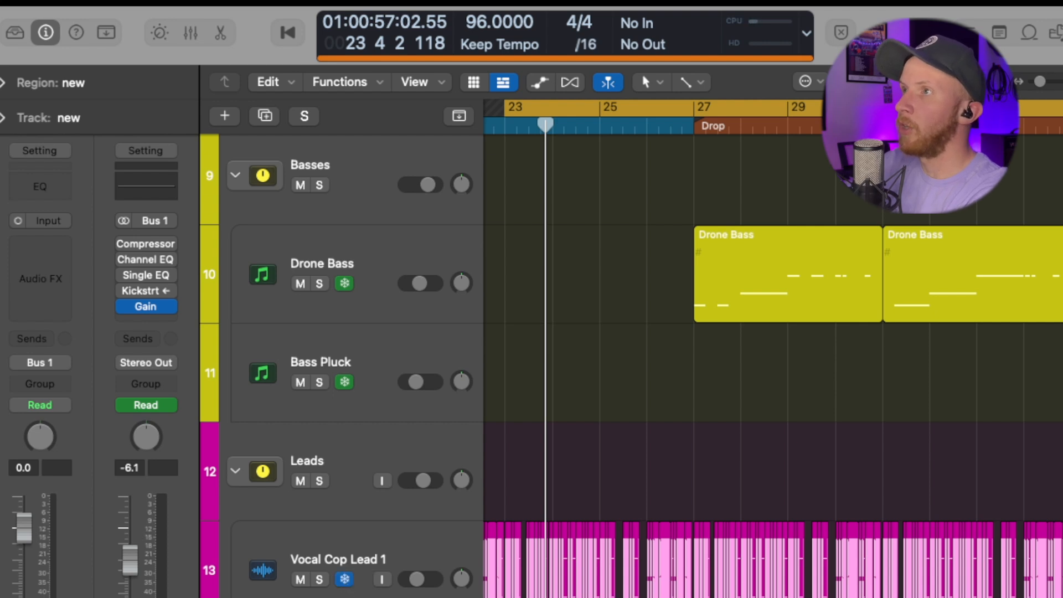
scroll(631, 367, "down", 1)
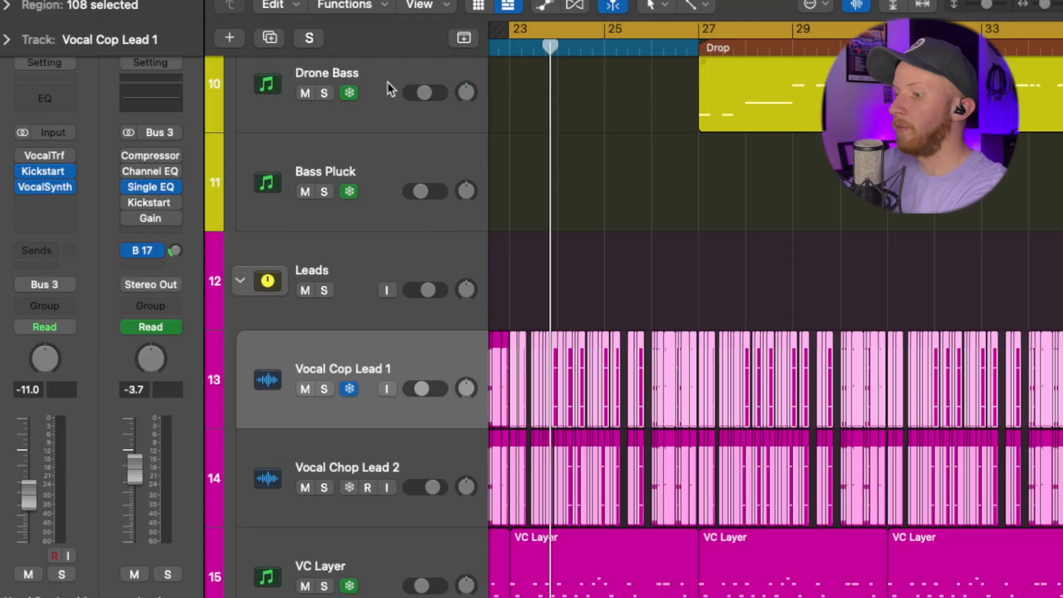
right_click(384, 73)
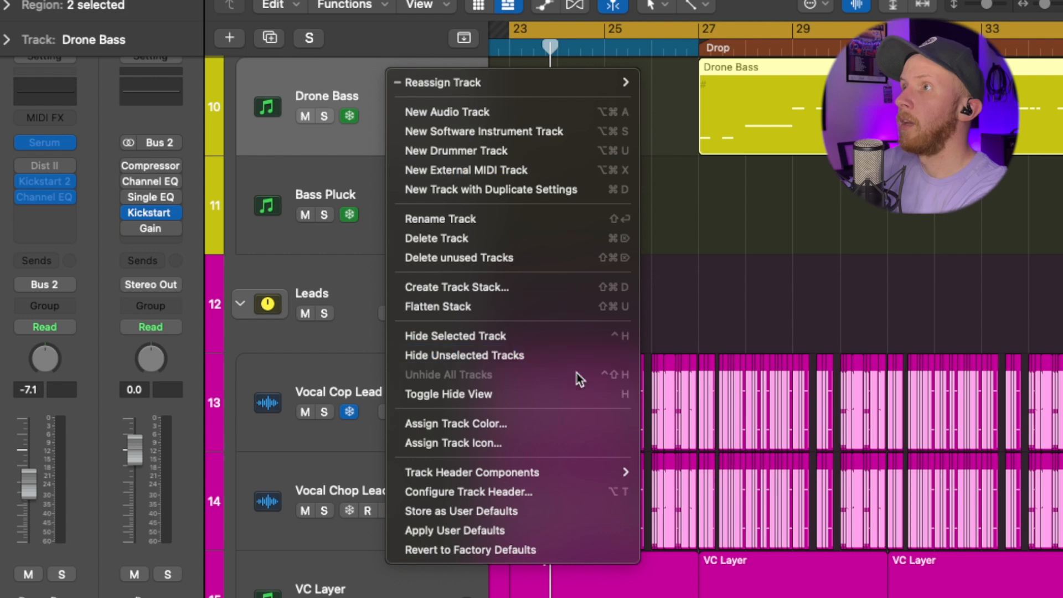
Step: Activate the Kickstart 2 plug-in on Drone Bass and dismiss the 'Plug-ins load as needed' notice
mouse_move(563, 470)
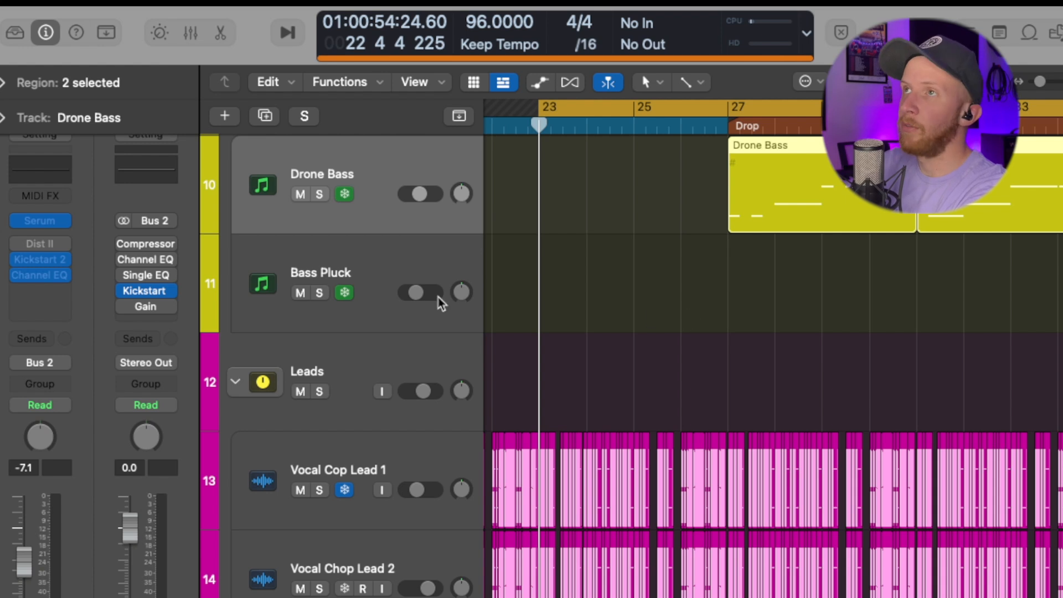
mouse_move(47, 262)
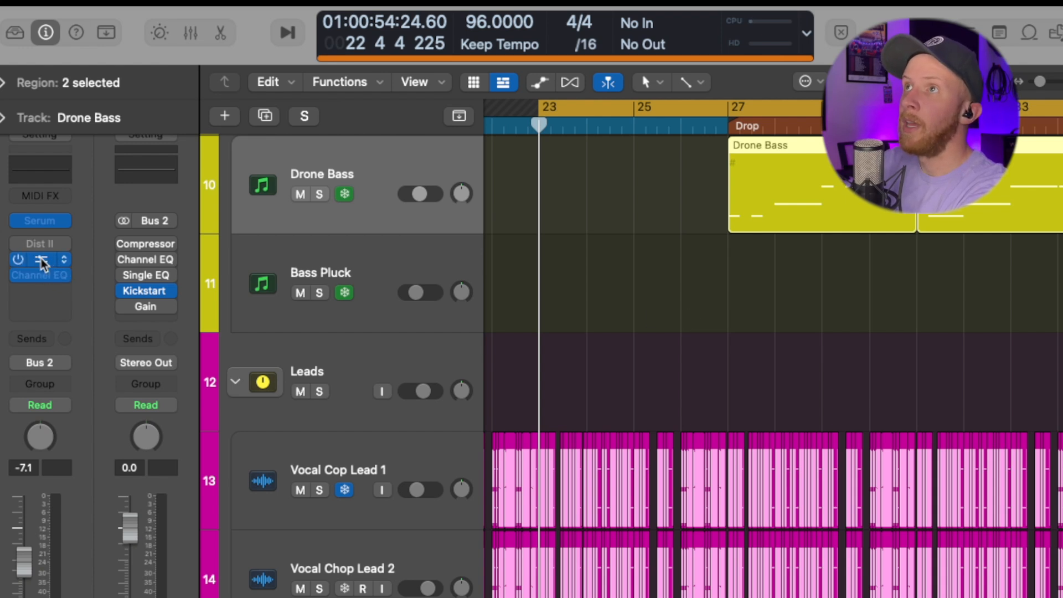
left_click(41, 261)
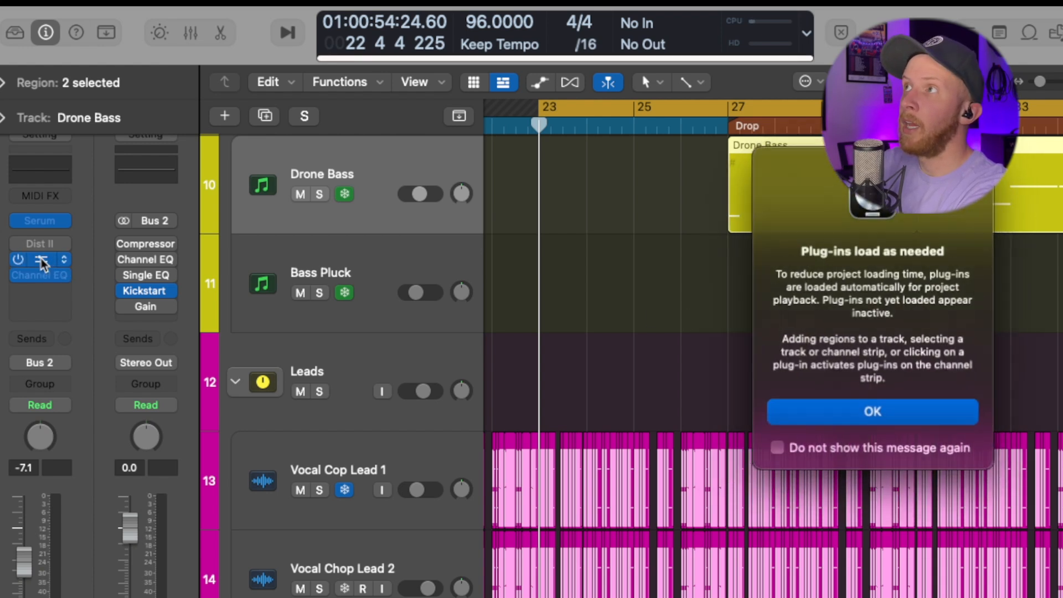
left_click(904, 423)
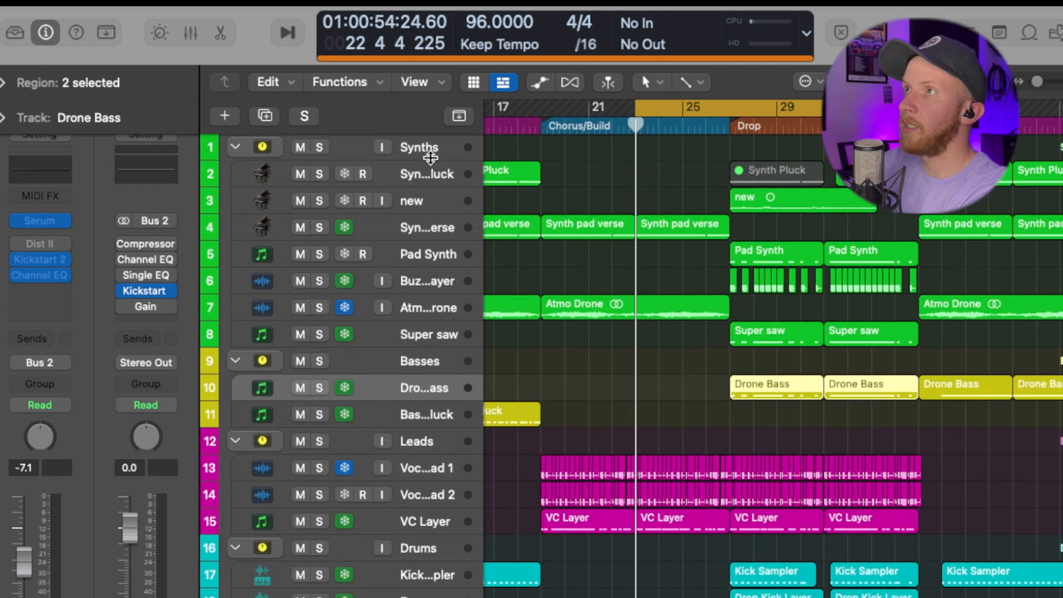
scroll(437, 387, "down", 4)
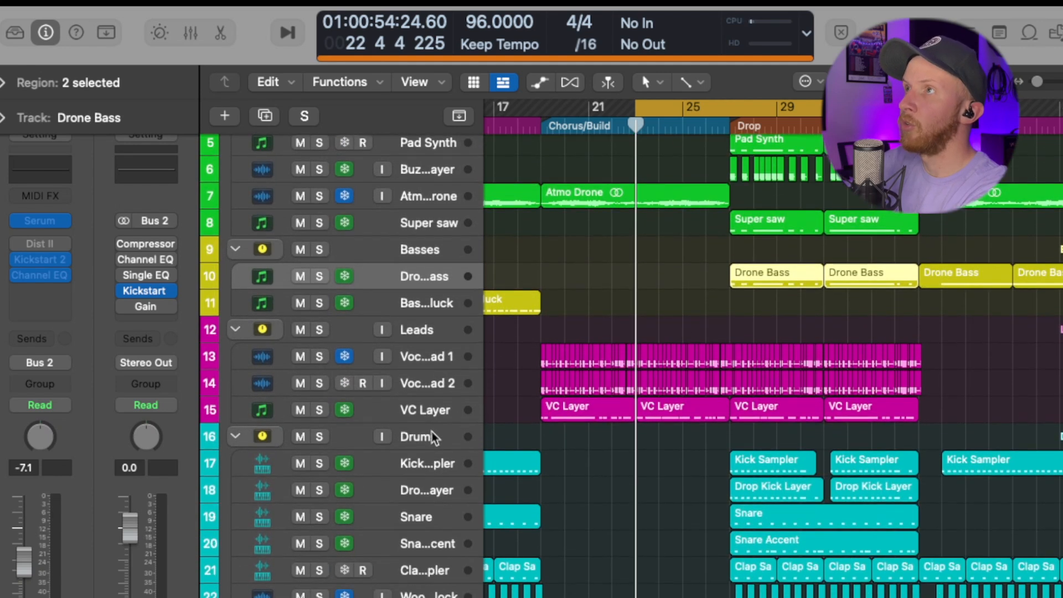
scroll(443, 396, "down", 15)
scroll(444, 397, "down", 2)
scroll(444, 398, "up", 15)
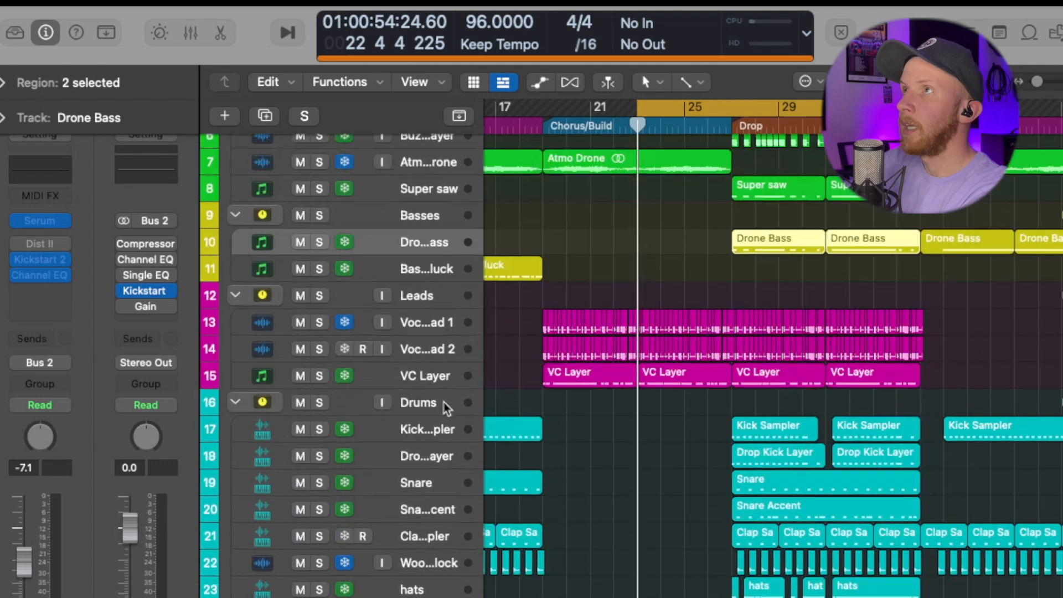
scroll(445, 409, "up", 5)
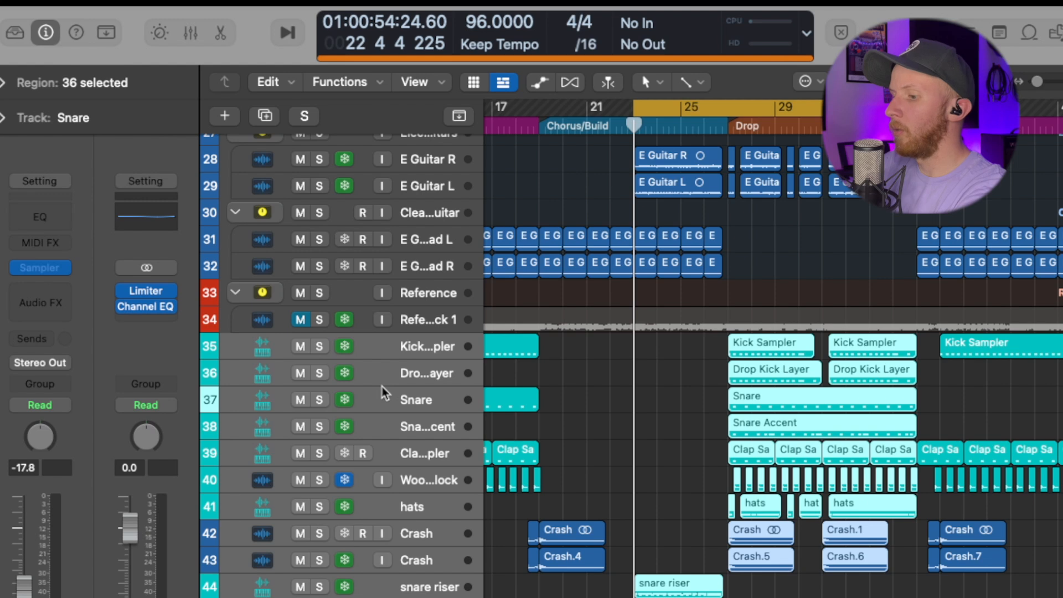
Step: Turn the selected kick, snare, clap, hats and crash tracks into the summing stack Sum 1
right_click(380, 377)
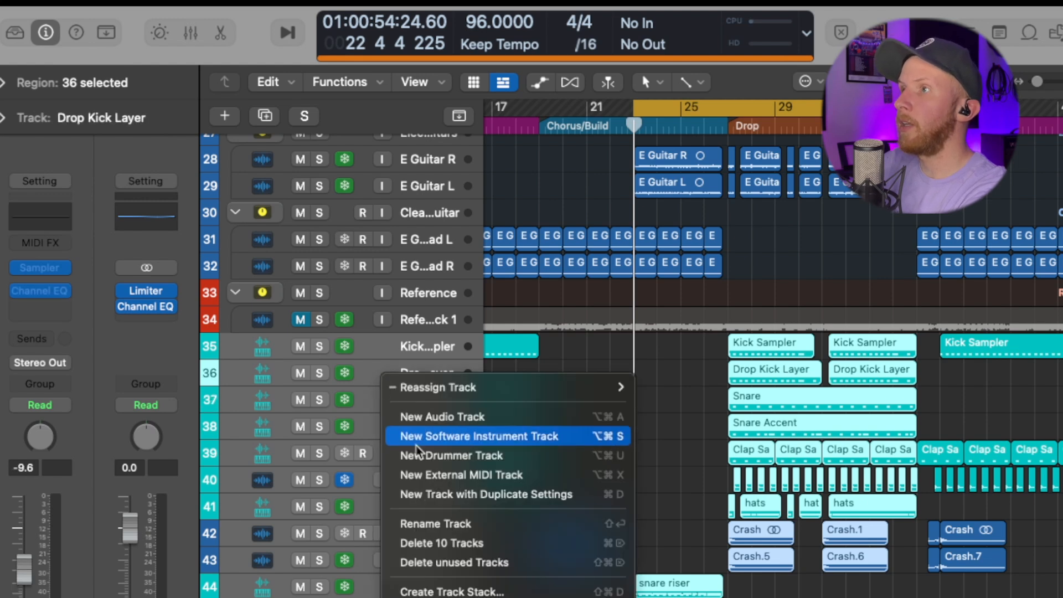
left_click(504, 591)
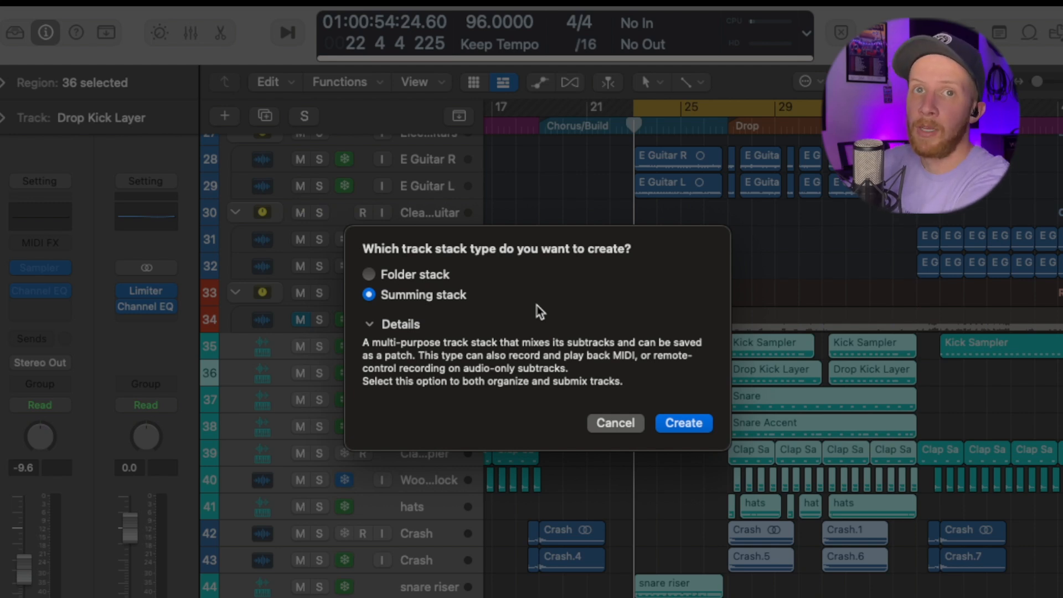
key("Return")
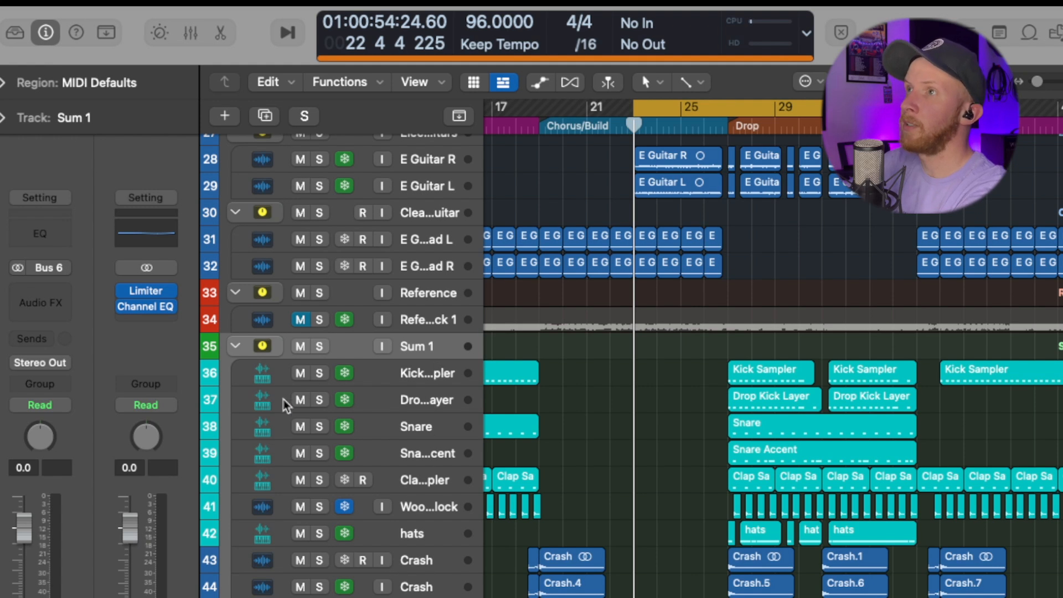
key("x")
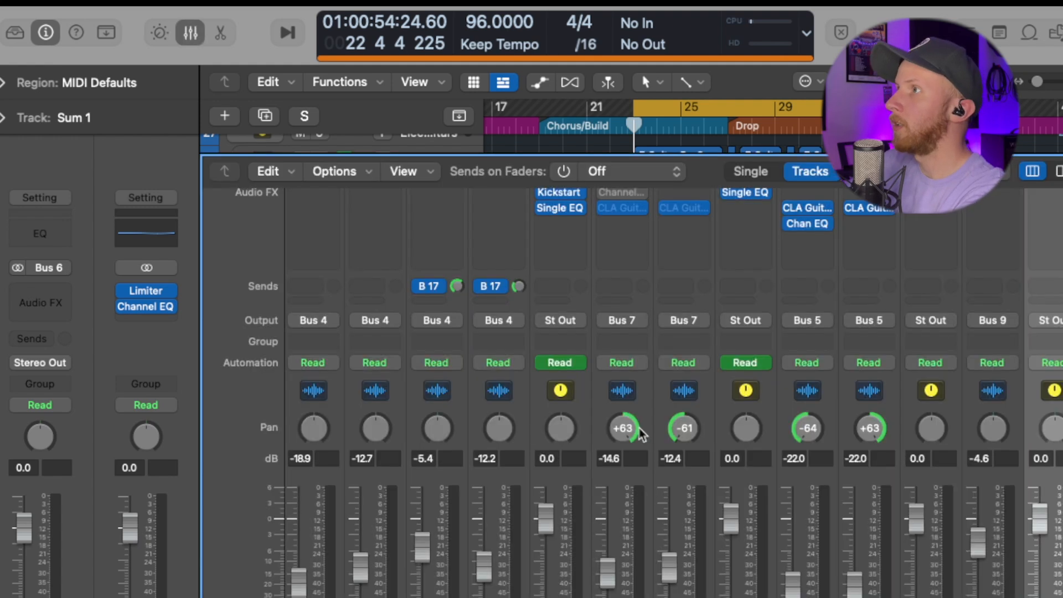
scroll(637, 480, "right", 12)
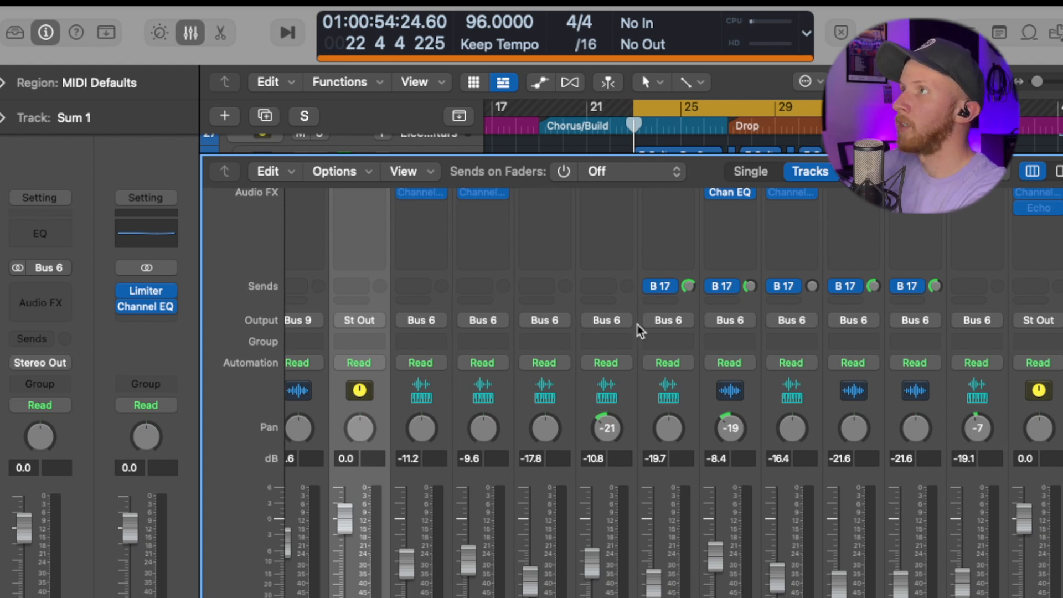
scroll(597, 332, "right", 5)
scroll(598, 334, "left", 5)
scroll(598, 335, "left", 3)
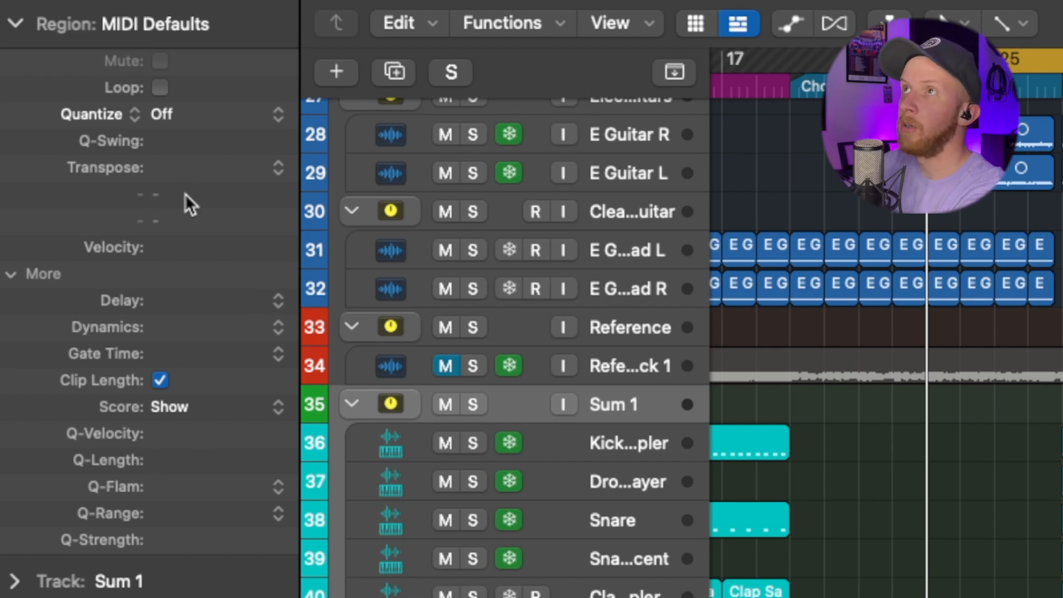
Step: Move down to Kick Sampler, then select the E Guitar R region to show its Region inspector
key("Down")
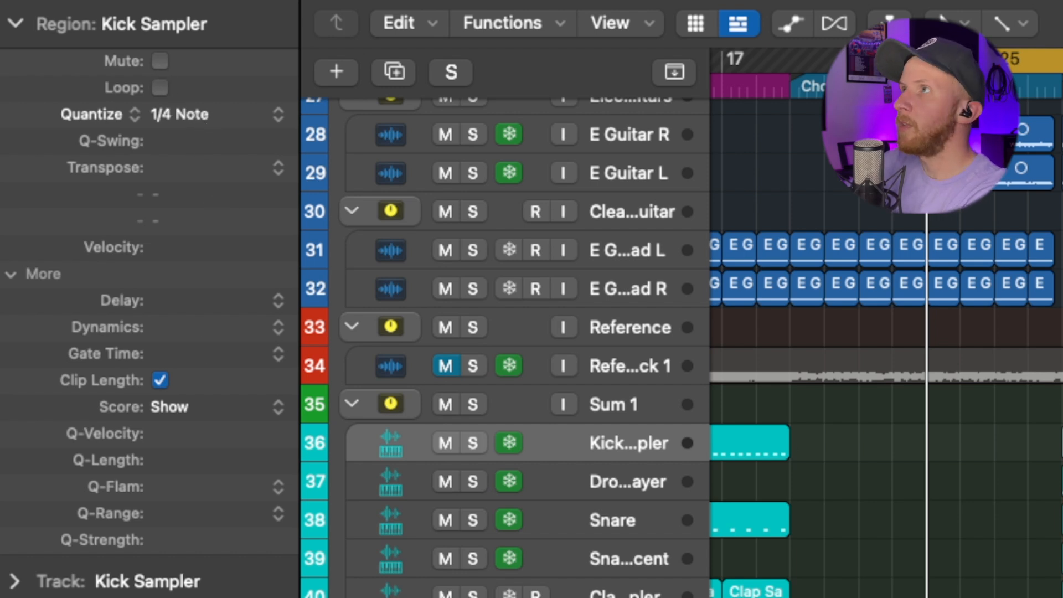
scroll(1006, 238, "up", 3)
left_click(1002, 239)
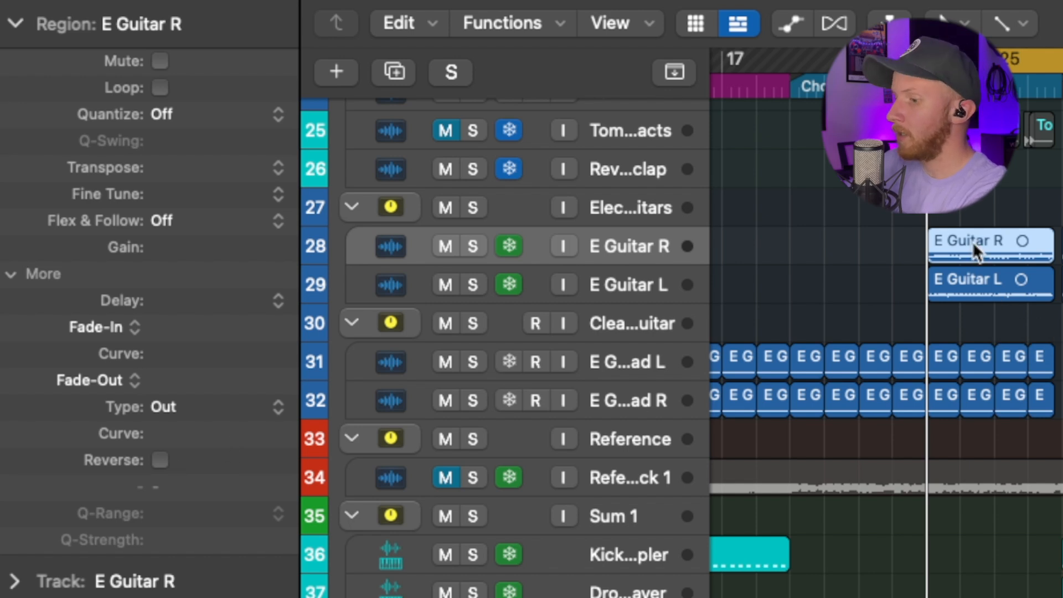
Step: Zoom in on E Guitar R, toggle its Reverse setting, and play it back to hear the reversed guitar
left_click_drag(900, 214, 945, 345)
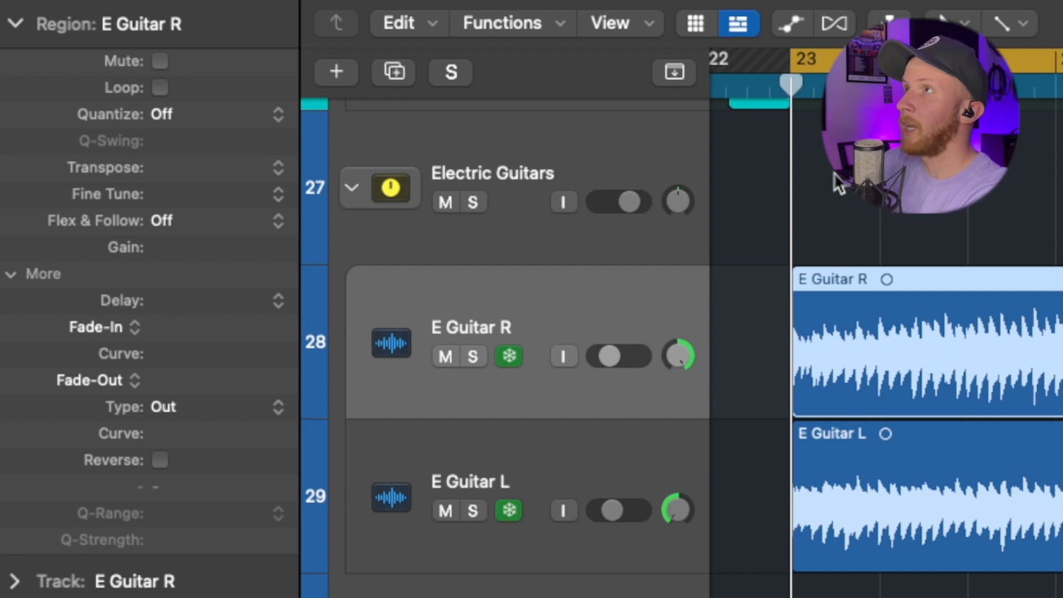
left_click(160, 460)
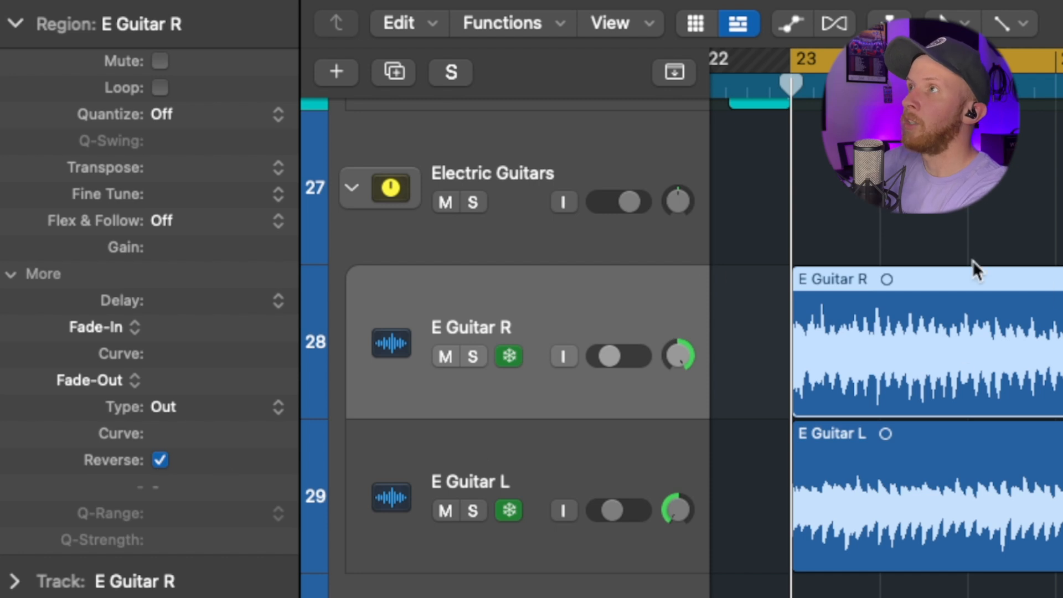
key("space")
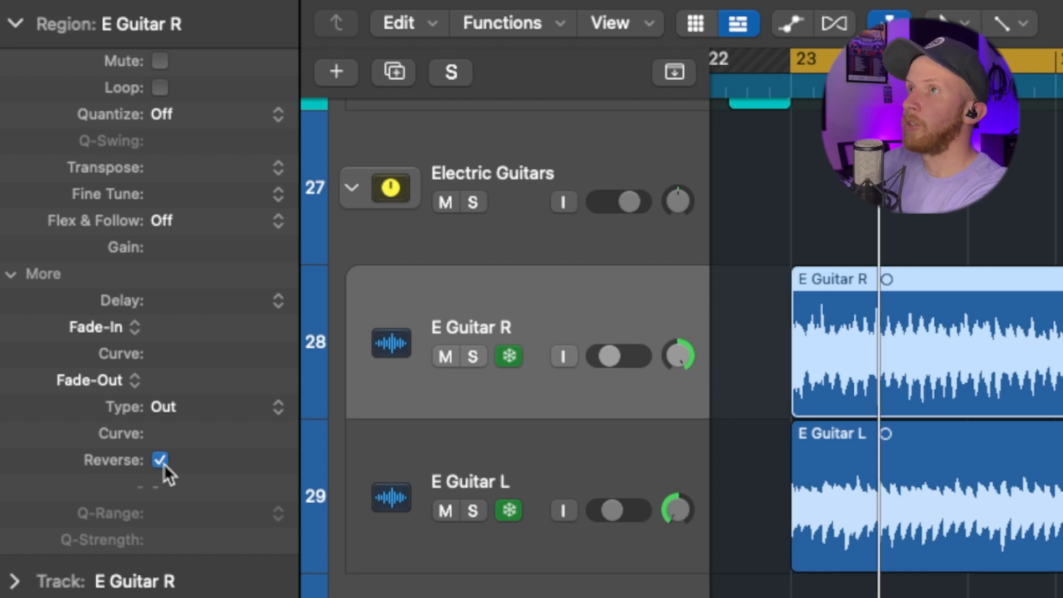
left_click(162, 462)
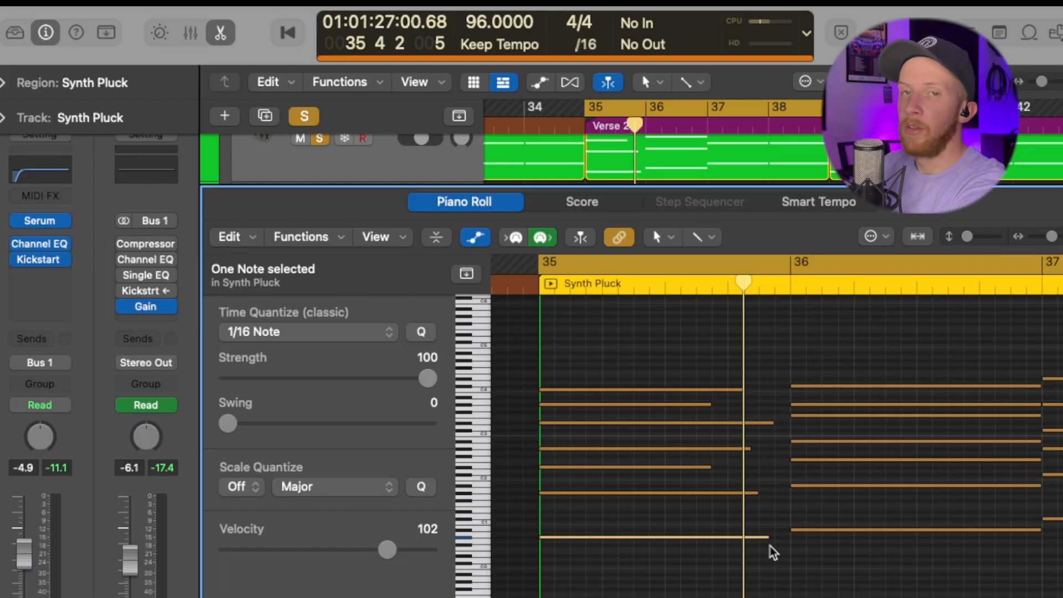
Step: Force legato on the seven Synth Pluck notes at bar 35 so they end at bar 36, shortening overlaps
scroll(762, 515, "left", 2)
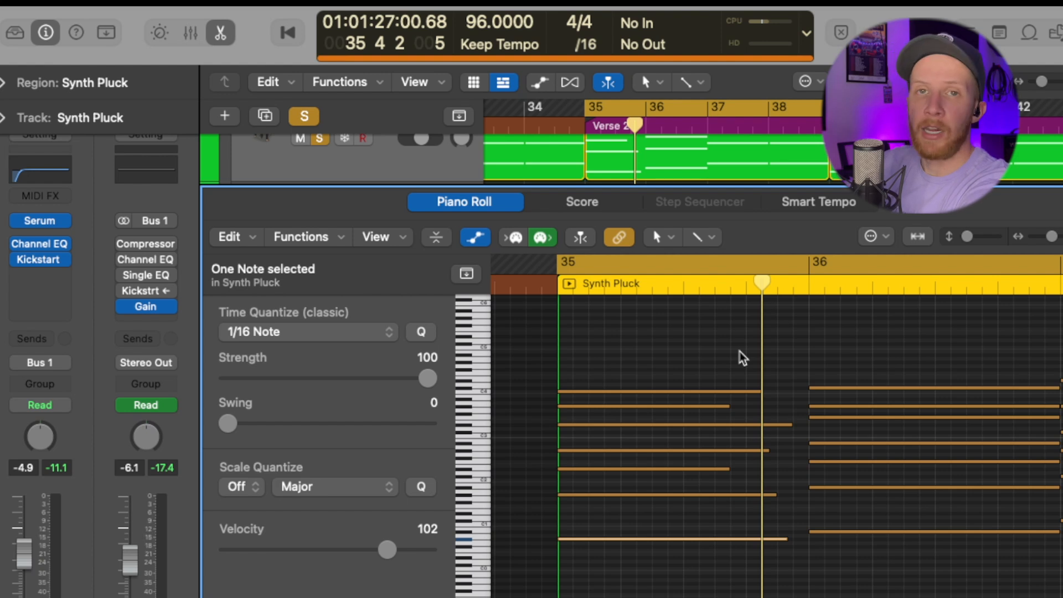
left_click(708, 350)
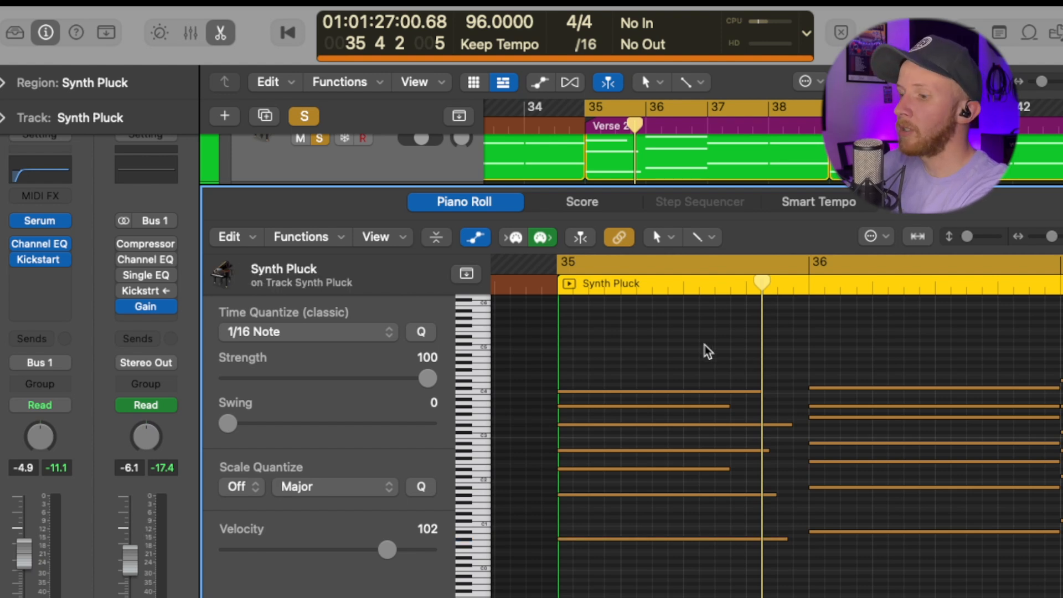
left_click_drag(704, 345, 695, 556)
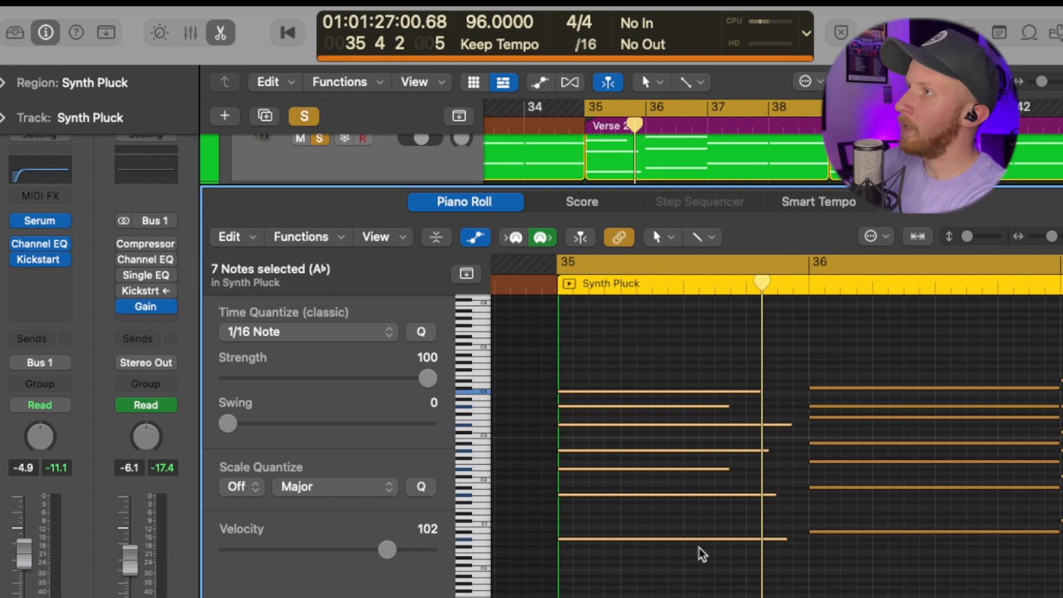
key("ctrl+shift+l")
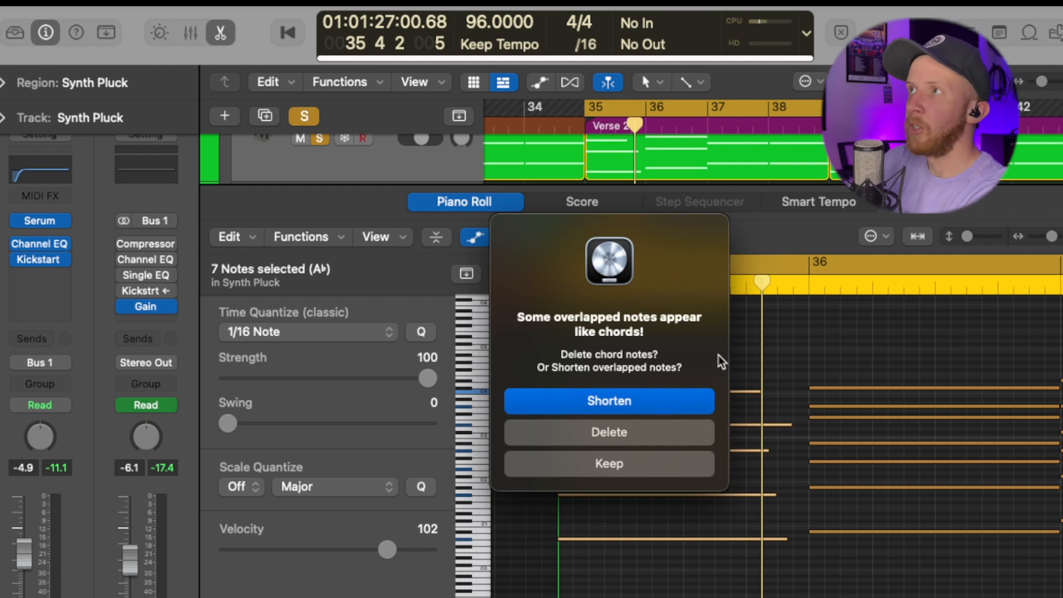
left_click(655, 402)
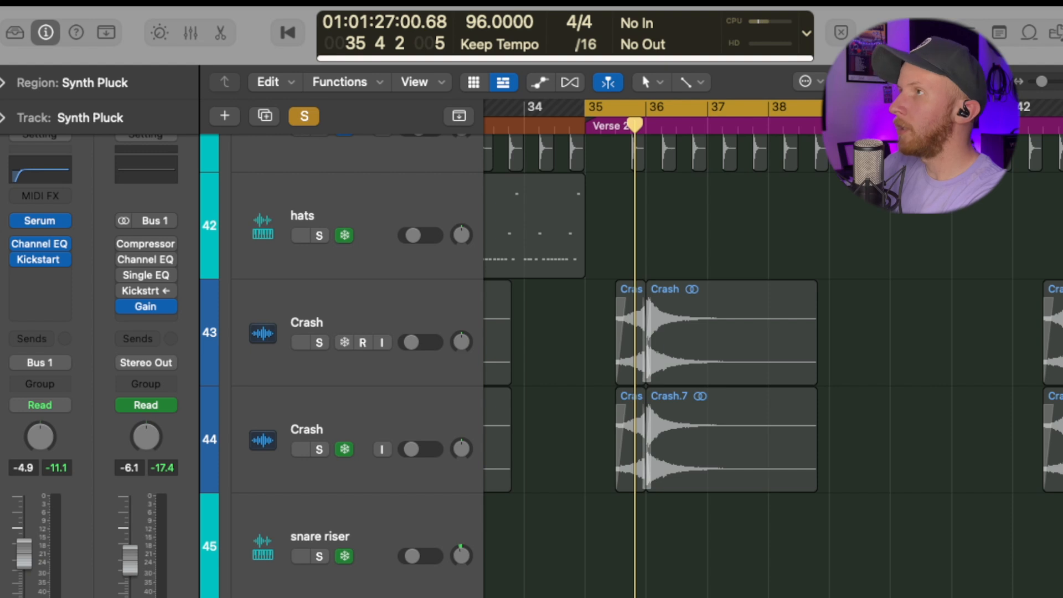
Step: Add the Sandscape Percussion Top 100 BPM loop at bar 35 on track 45
left_click_drag(769, 596, 646, 597)
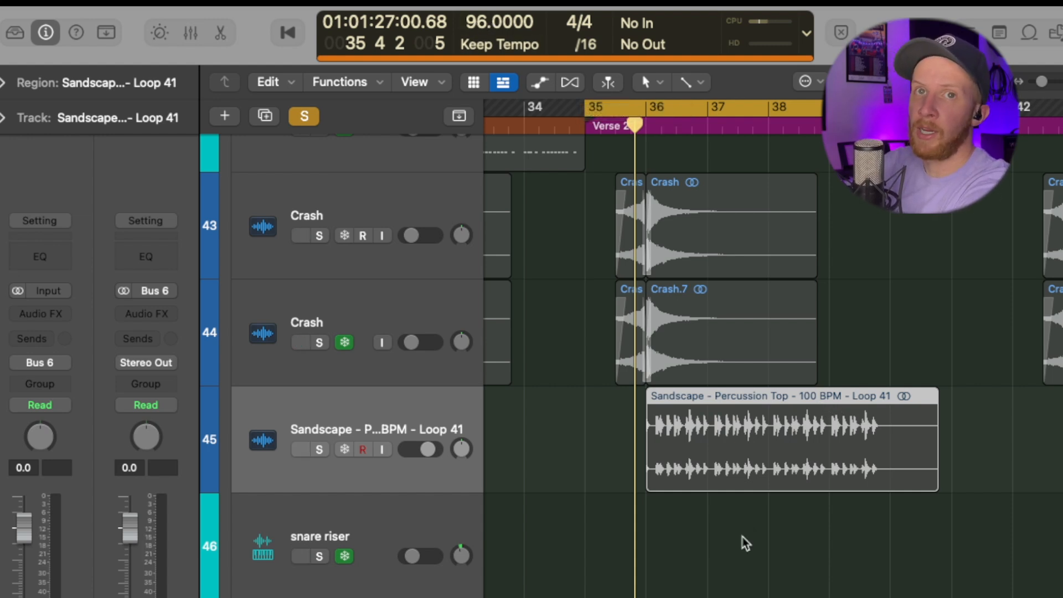
scroll(836, 453, "right", 2)
left_click(835, 453)
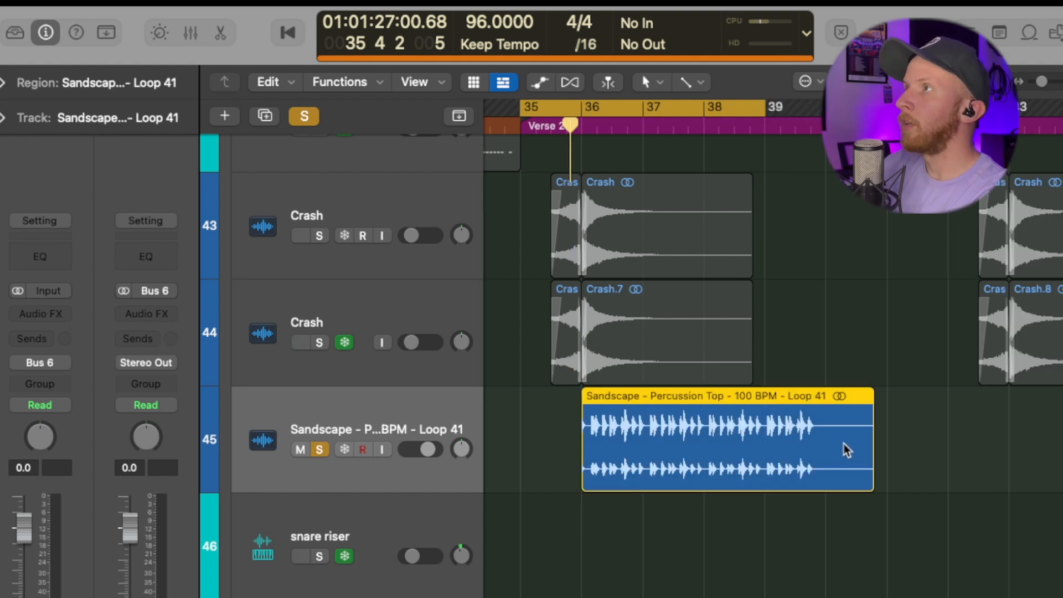
Step: Conform the loop to the 96 BPM project tempo and downbeat with Smart Tempo
double_click(840, 448)
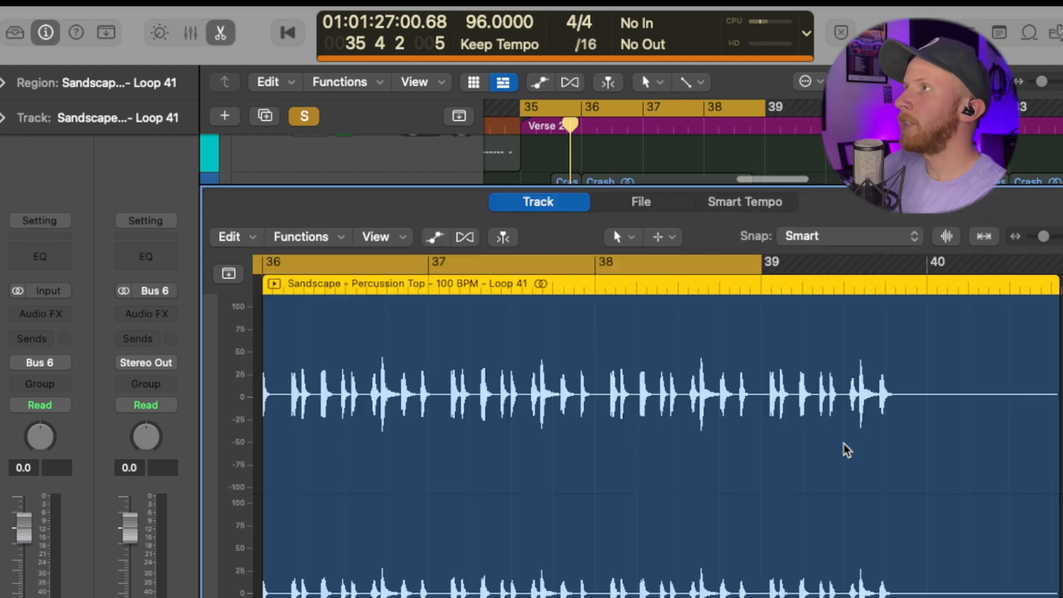
left_click(774, 209)
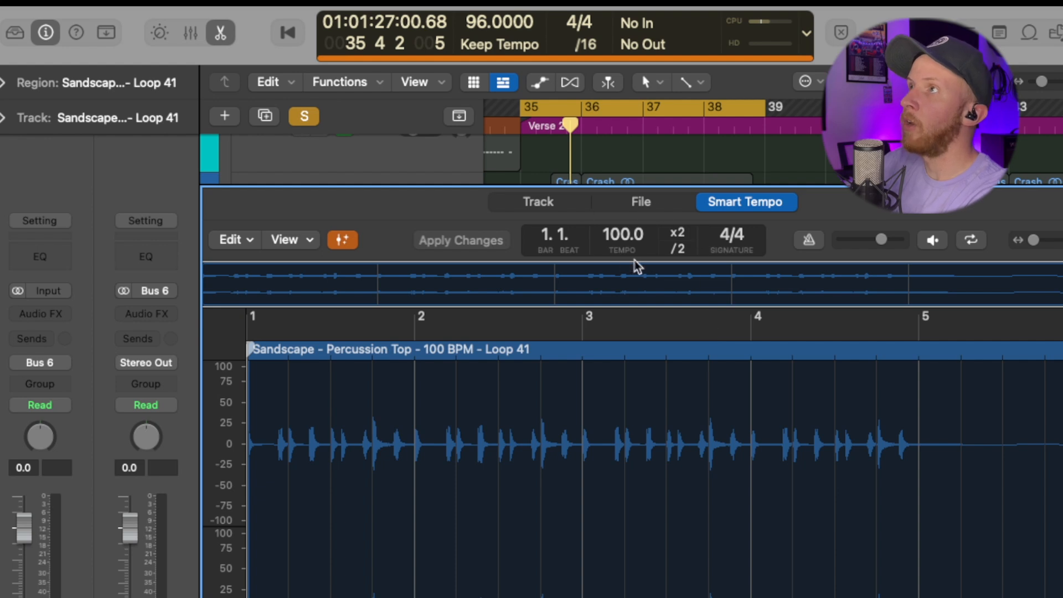
left_click(236, 242)
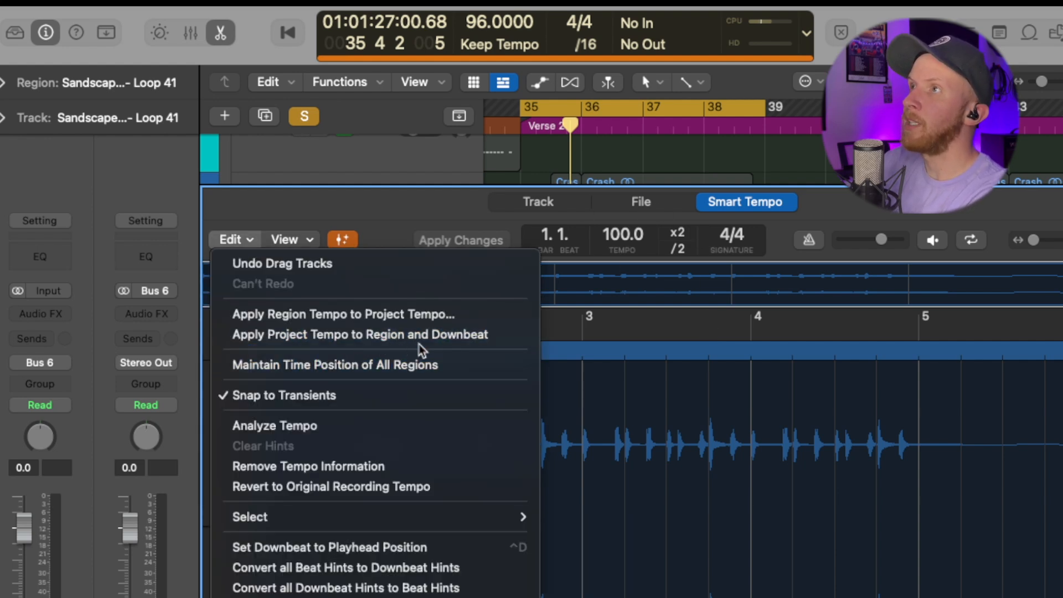
left_click(499, 338)
Step: Trim the loop to end at bar 39 and start playback
key("e")
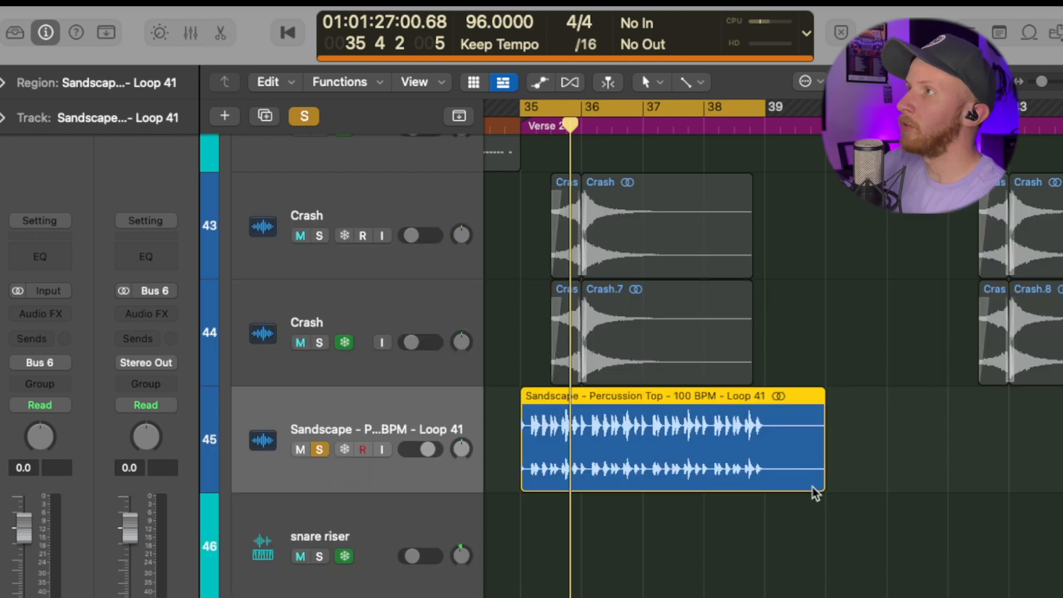
left_click_drag(822, 486, 763, 486)
key("space")
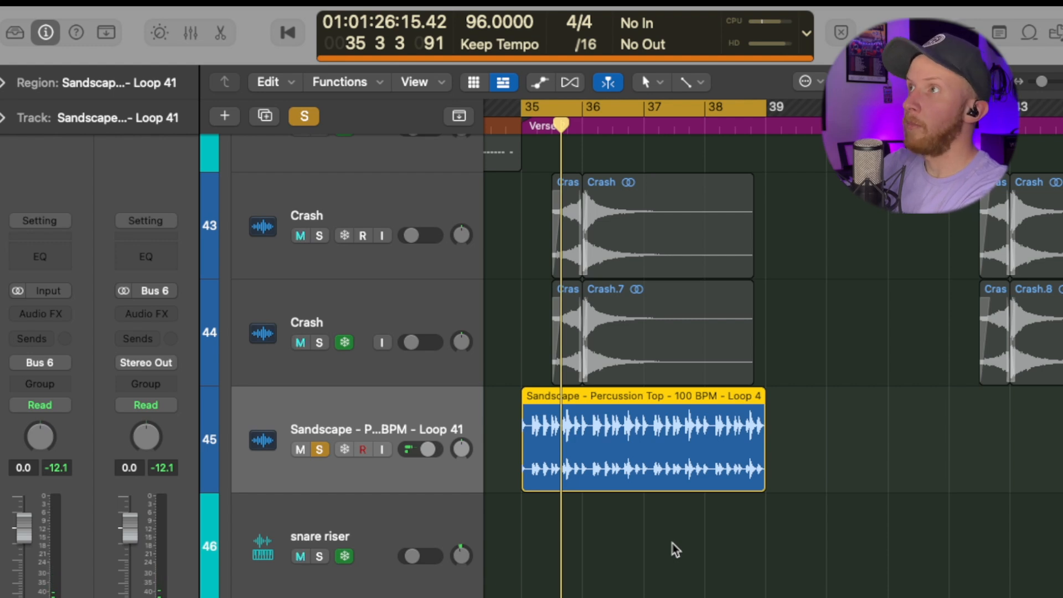
Step: Play the arrangement from bar 35, then select all 21 notes in the Synth Pluck region
key("space")
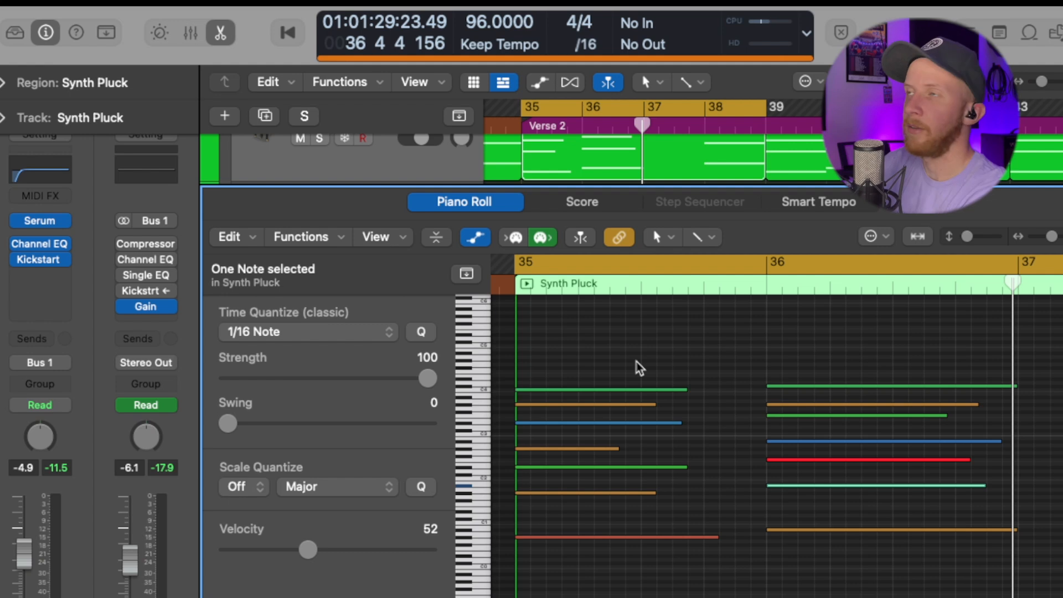
key("super+a")
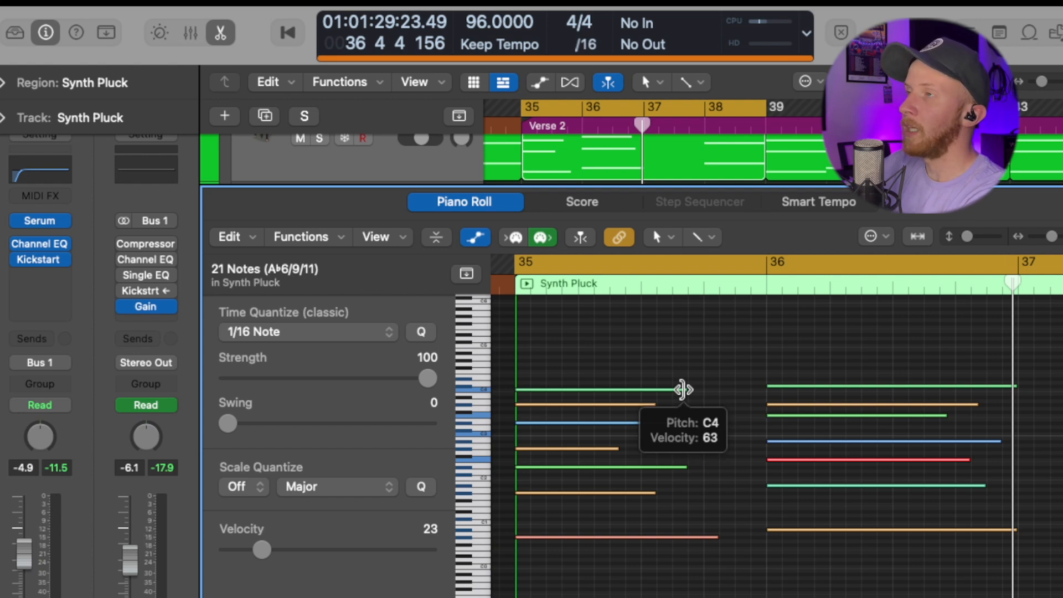
Step: Resize all Synth Pluck notes to one common length, set their velocity to 42, and open the note pad
left_click_drag(683, 390, 738, 399)
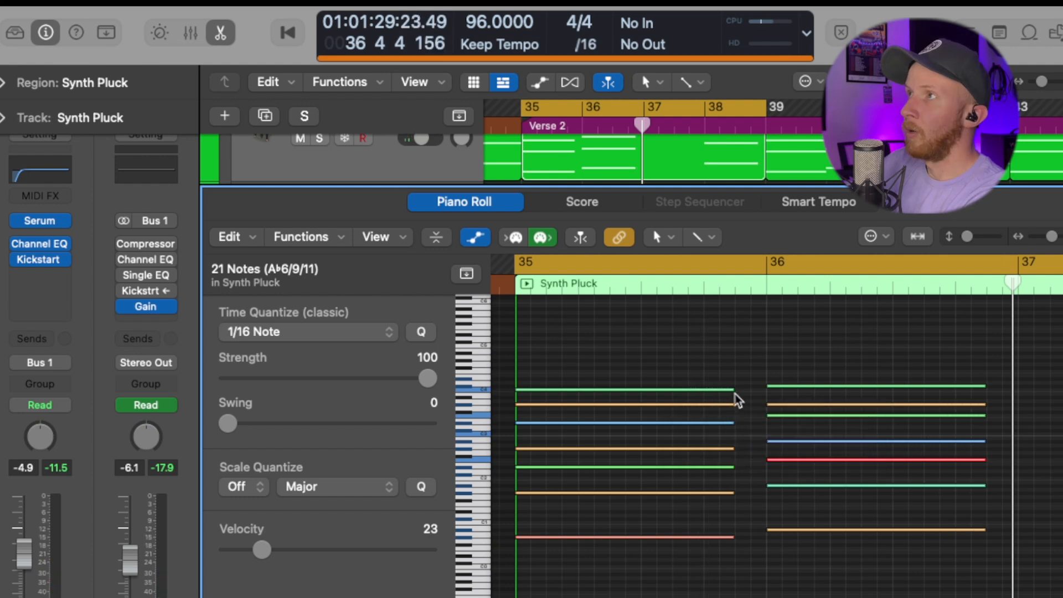
left_click_drag(733, 390, 733, 389)
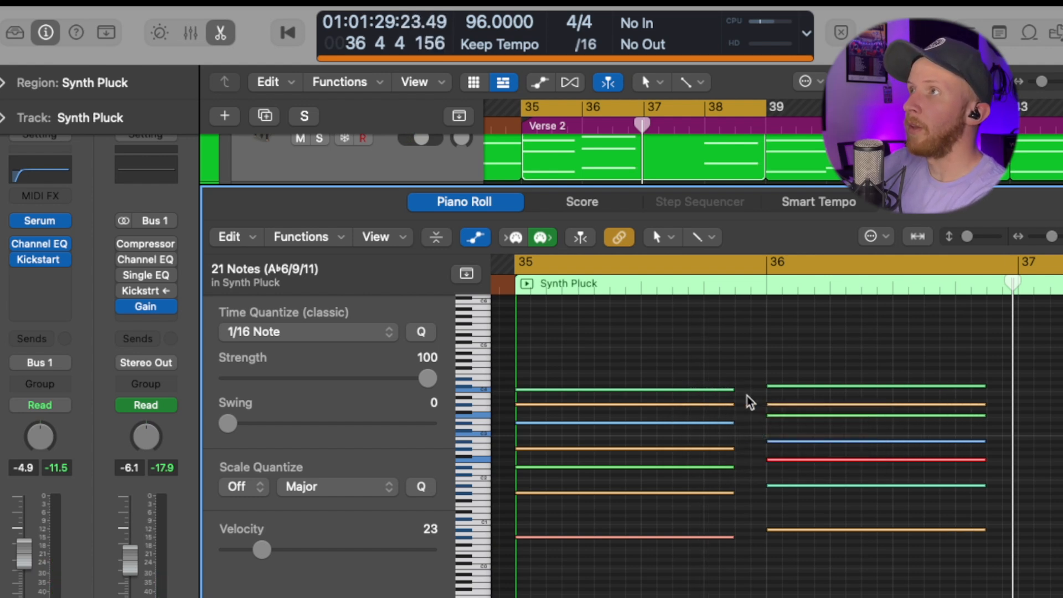
left_click_drag(727, 390, 727, 392)
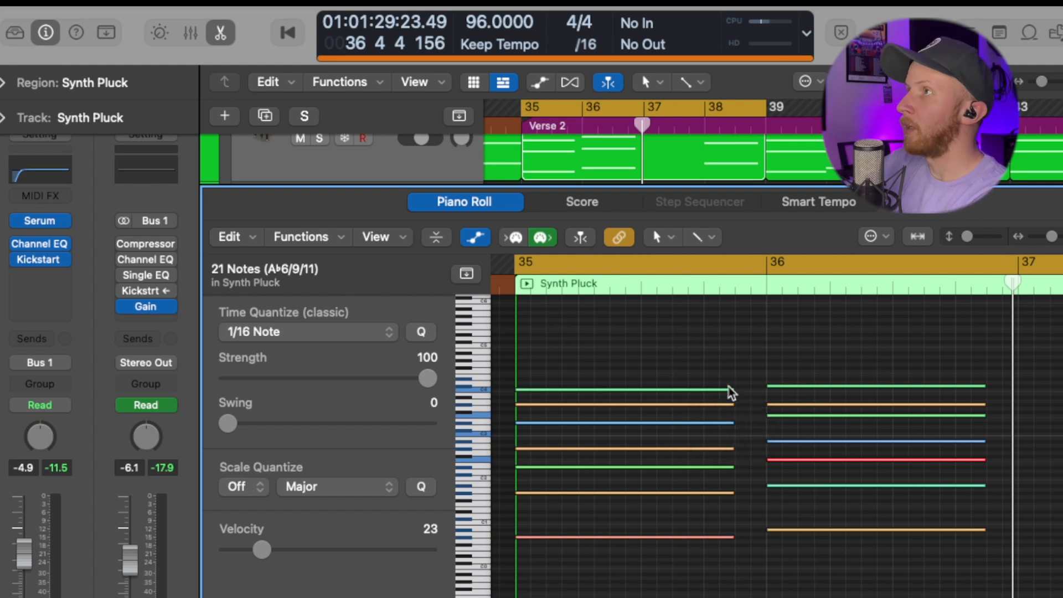
left_click_drag(731, 389, 686, 414)
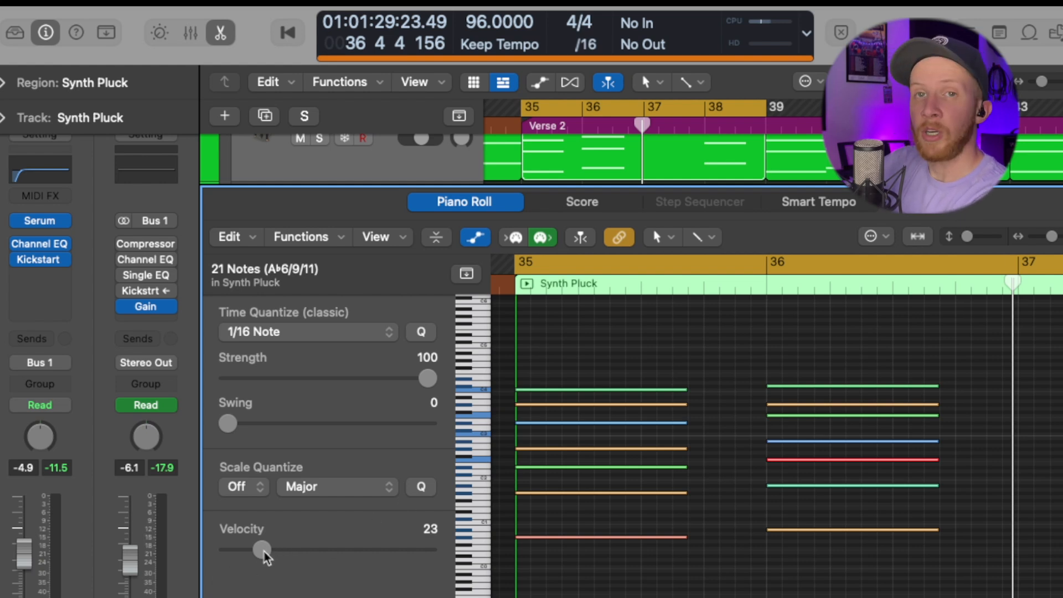
mouse_move(264, 554)
left_mouse_down()
mouse_move(368, 559)
mouse_move(266, 560)
left_mouse_up()
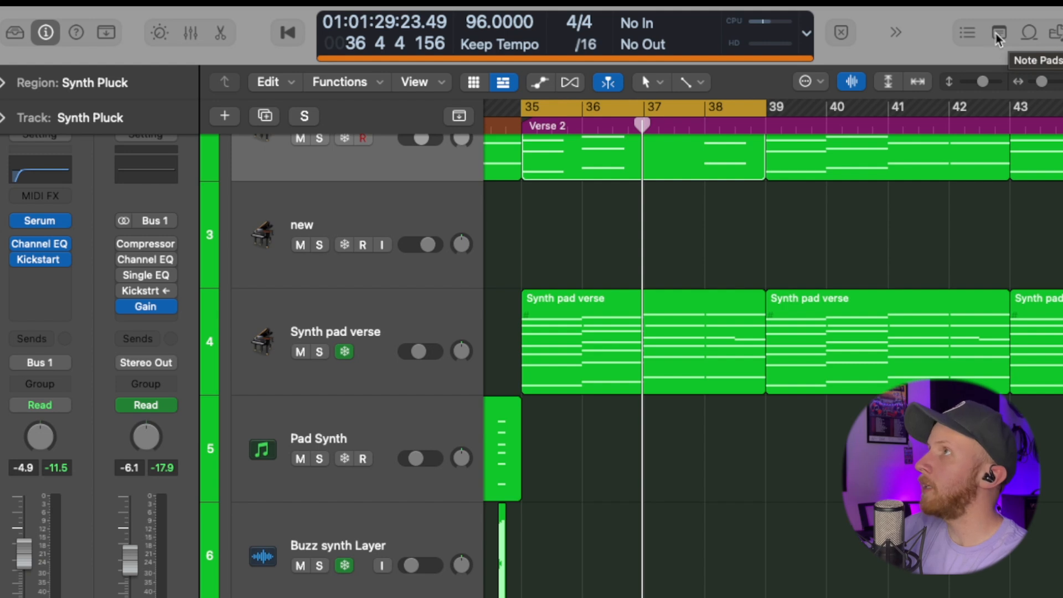
left_click(998, 36)
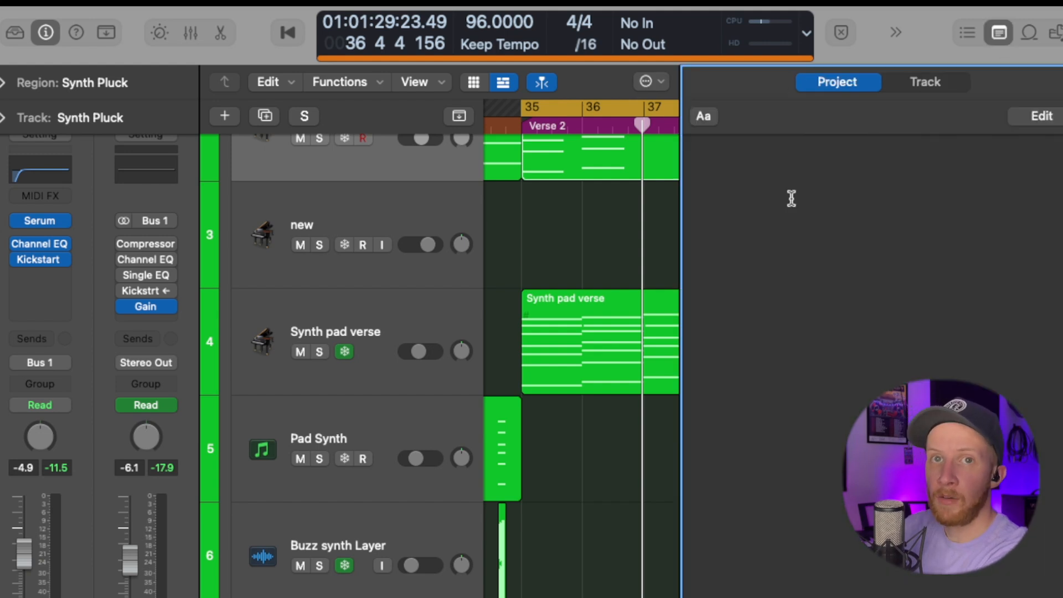